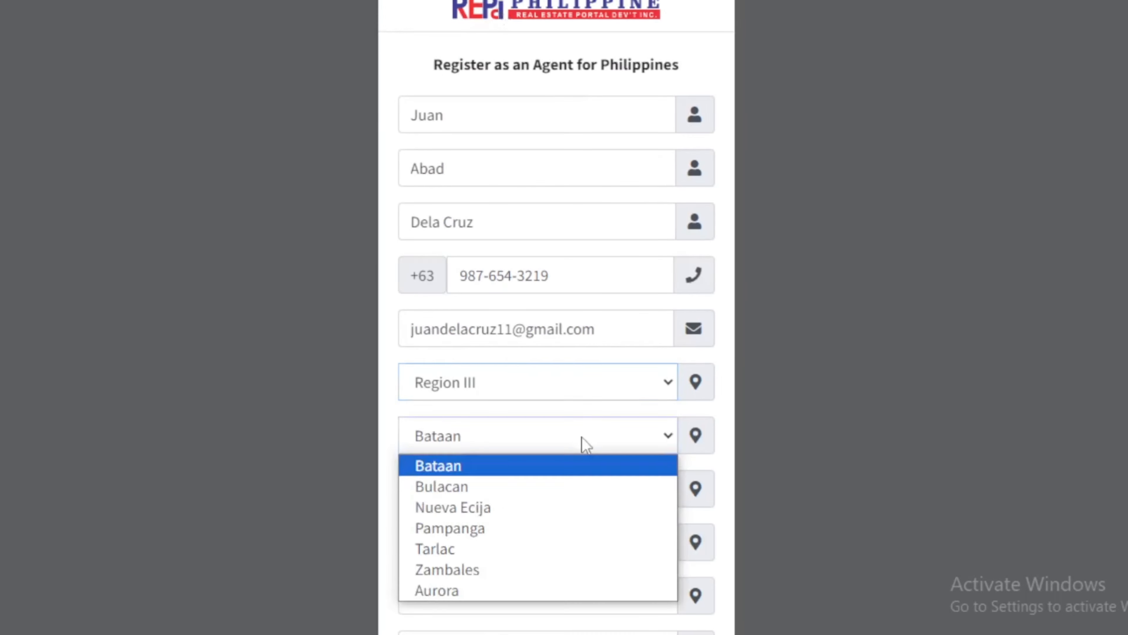
# Choose the agent's province, city and barangay, then enter the street and ZIP code
pyautogui.click(573, 528)
pyautogui.click(564, 500)
pyautogui.click(605, 303)
pyautogui.scroll(-2, 606, 307)
pyautogui.click(560, 345)
pyautogui.scroll(-3, 552, 138)
pyautogui.click(515, 314)
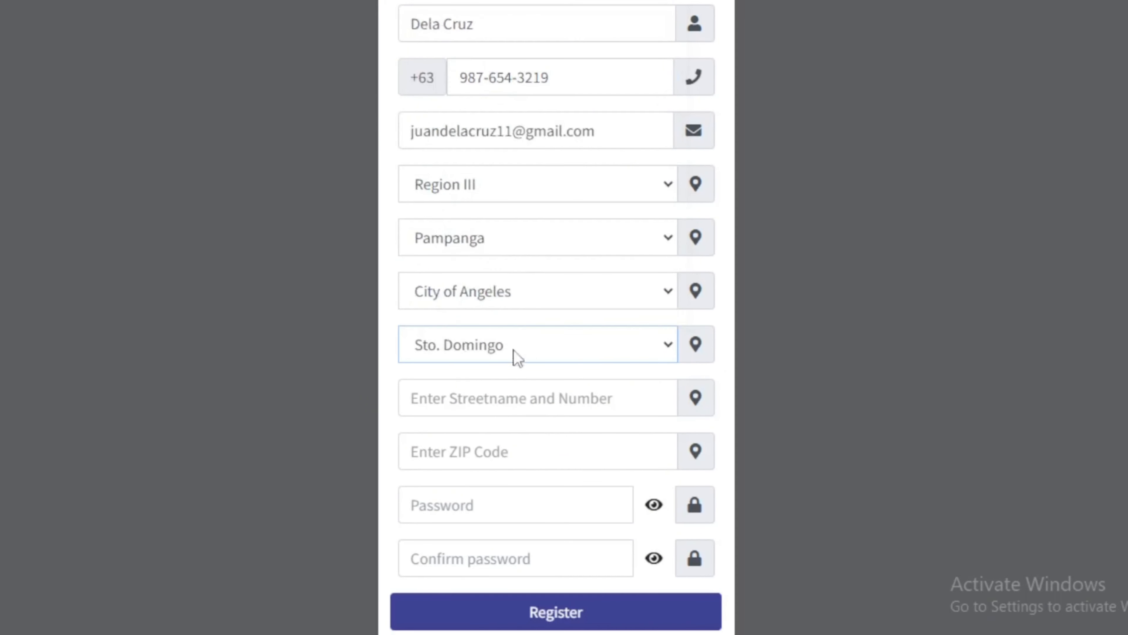
pyautogui.click(509, 397)
pyautogui.write('Santo Rosario')
pyautogui.click(525, 453)
pyautogui.write('2001')
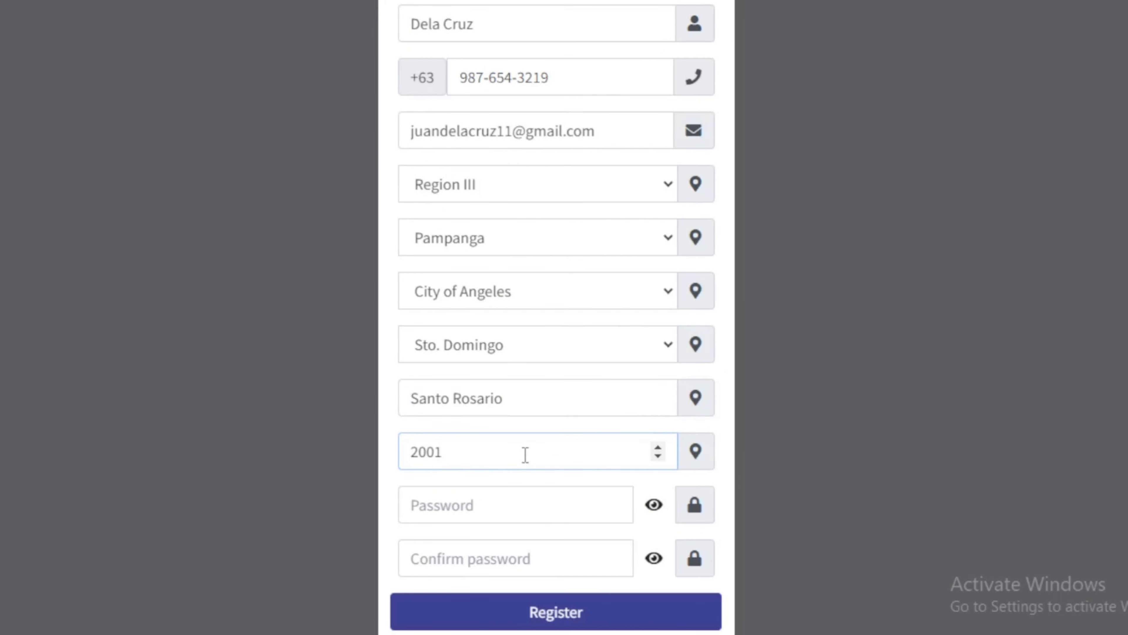
# Enter and confirm the account password, then submit the agent registration
pyautogui.click(536, 504)
pyautogui.write('********')
pyautogui.click(525, 552)
pyautogui.write('********')
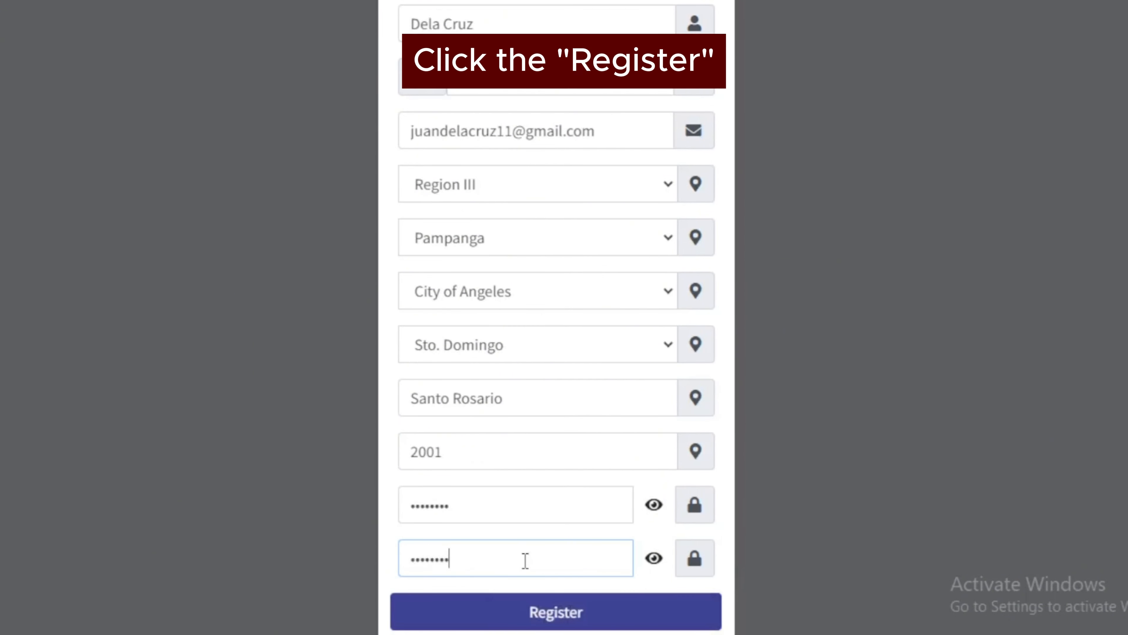
pyautogui.scroll(-2, 578, 557)
pyautogui.click(633, 555)
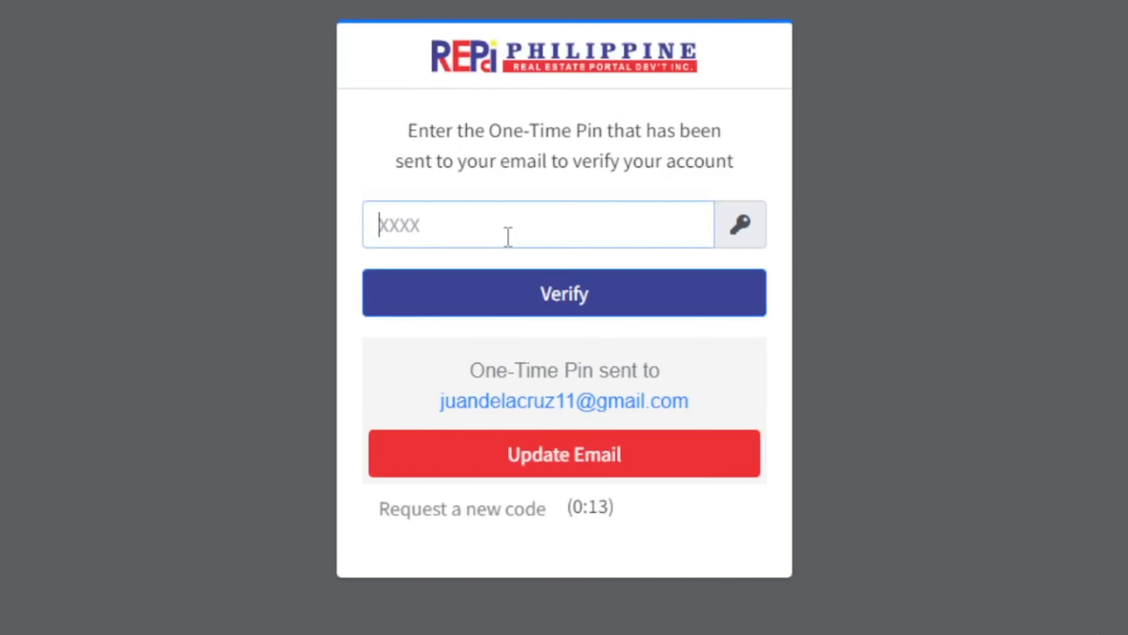
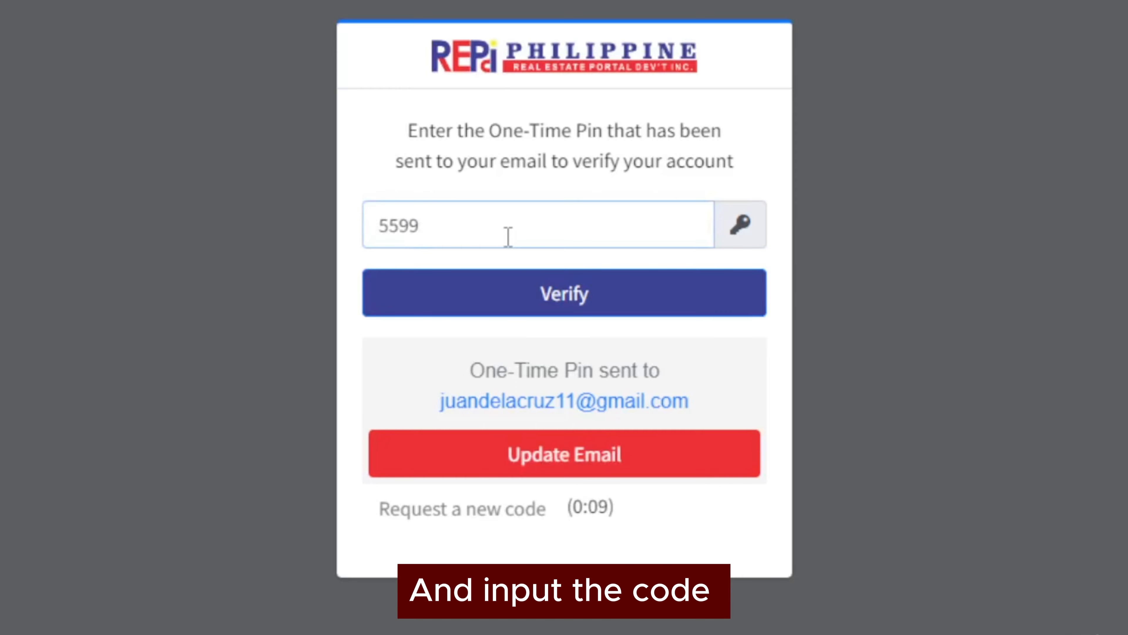
# Enter the emailed one-time PIN to verify the new agent account
pyautogui.click(628, 307)
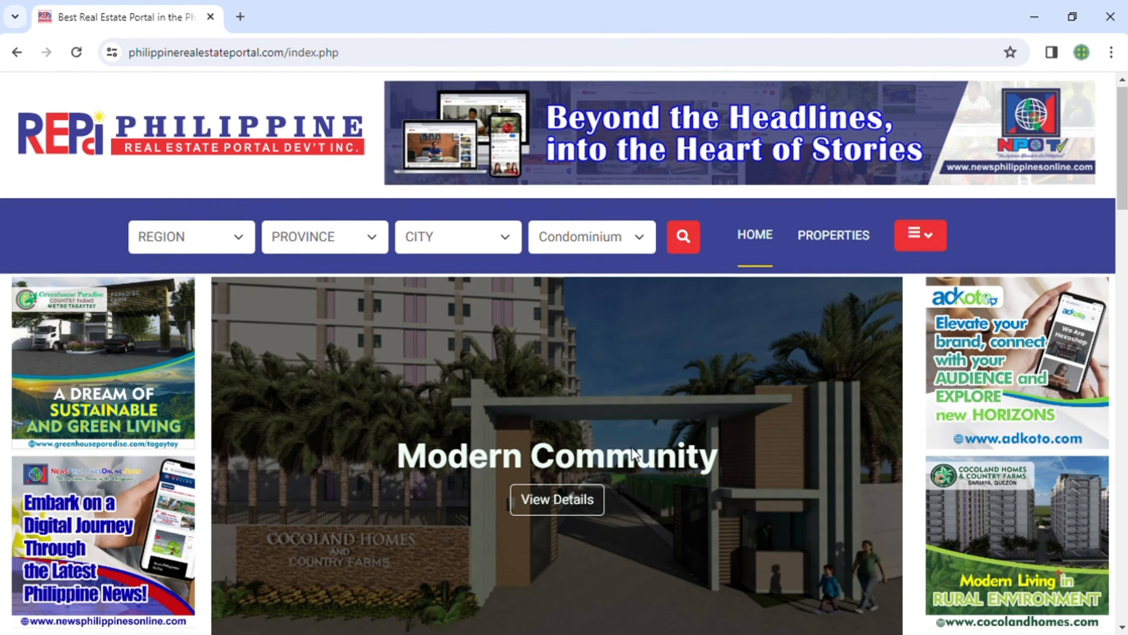
# Log in to the agent account and go to My Account from the dashboard sidebar
pyautogui.scroll(-3, 632, 448)
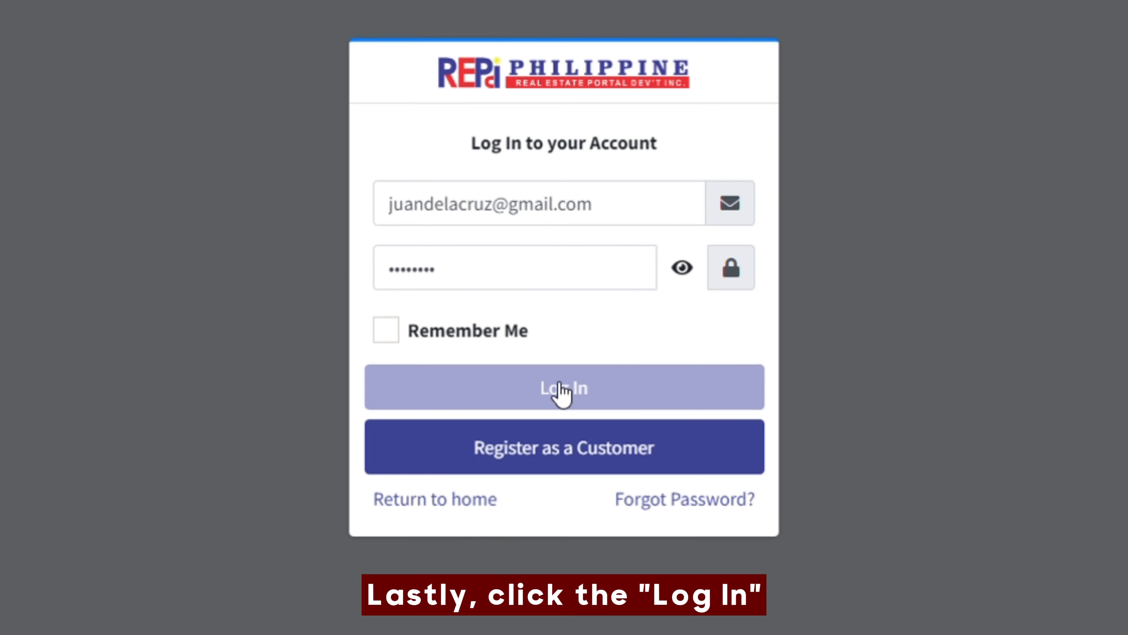
pyautogui.click(562, 390)
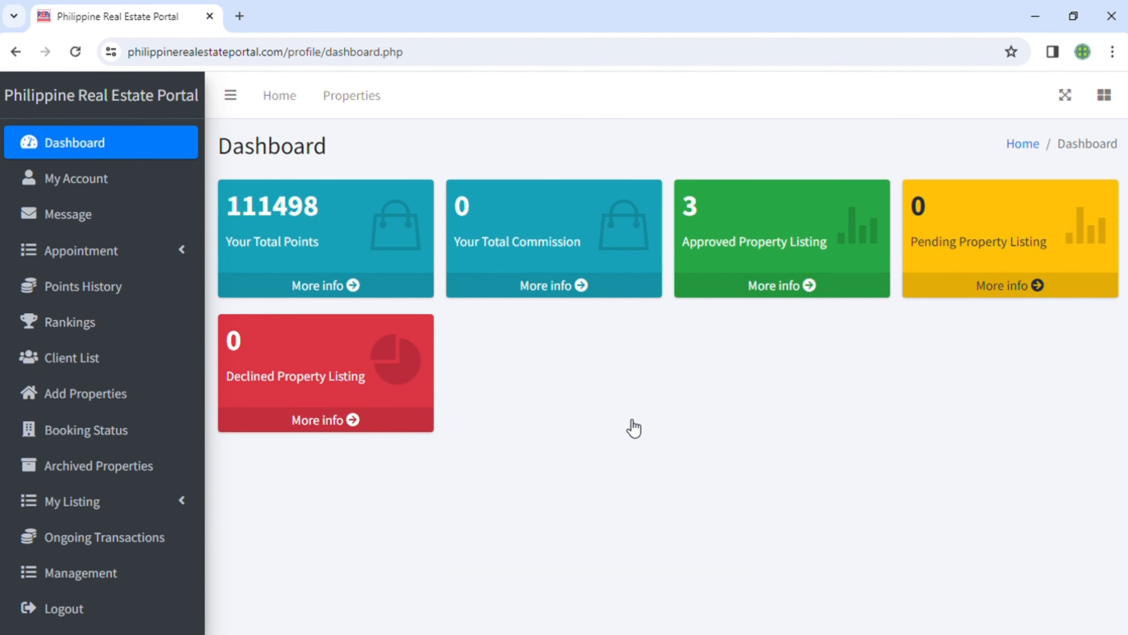
pyautogui.click(94, 185)
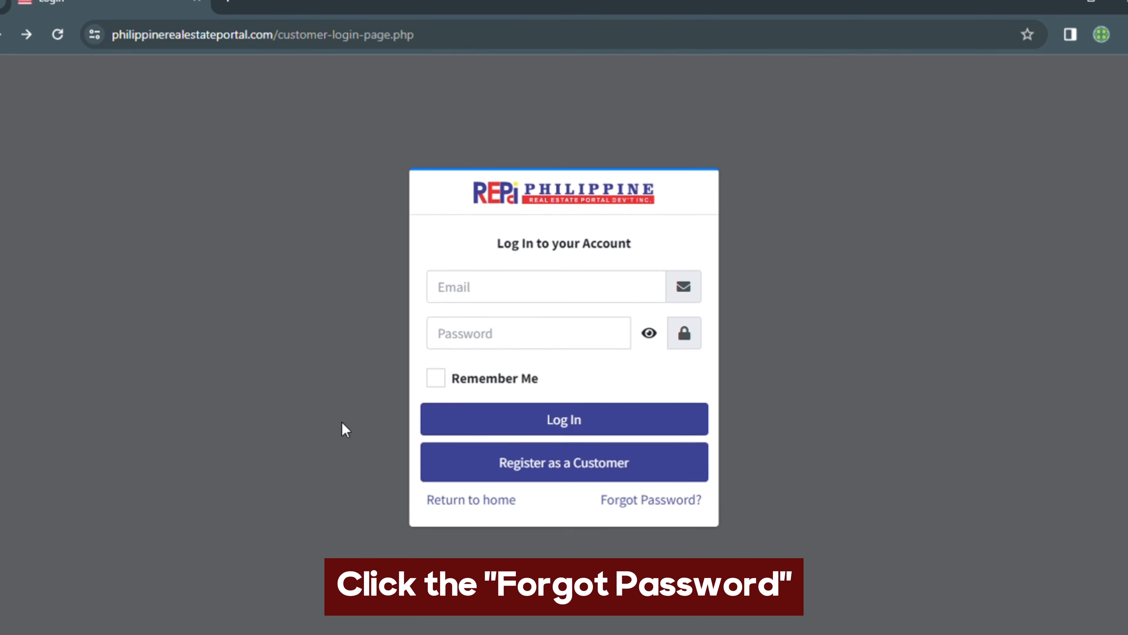
# Request a password reset link for the account's e-mail address
pyautogui.click(691, 508)
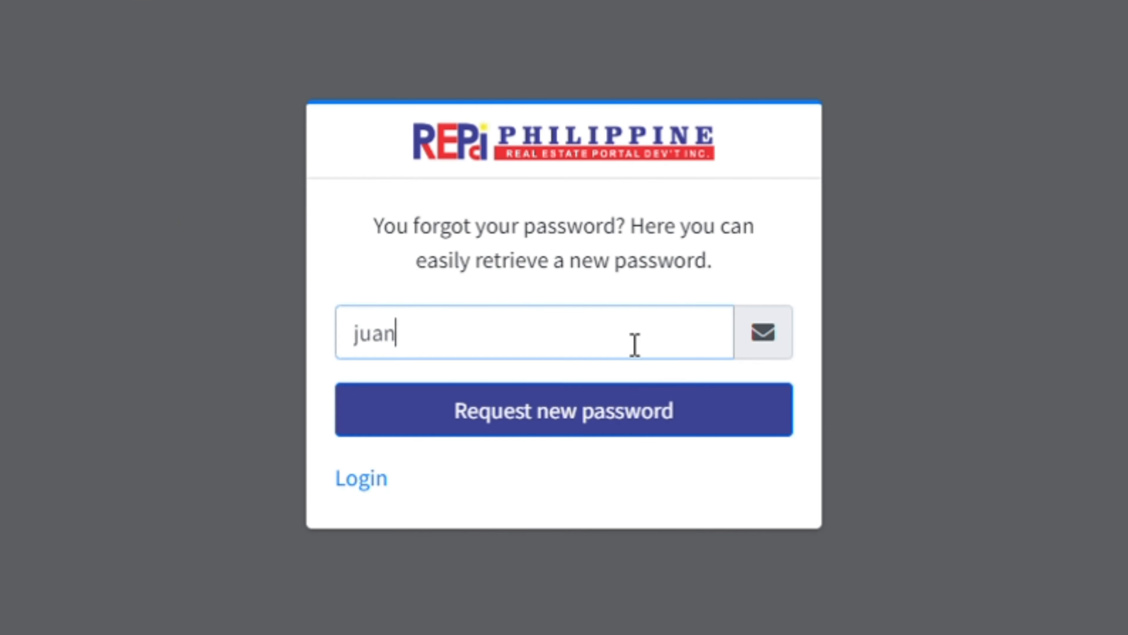
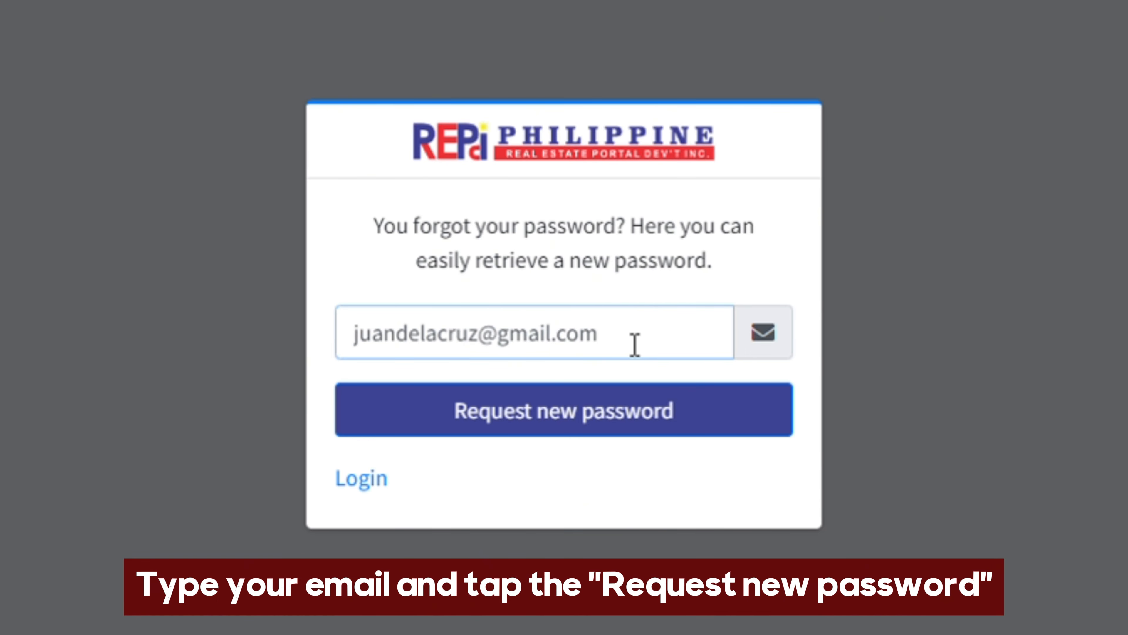
pyautogui.click(644, 422)
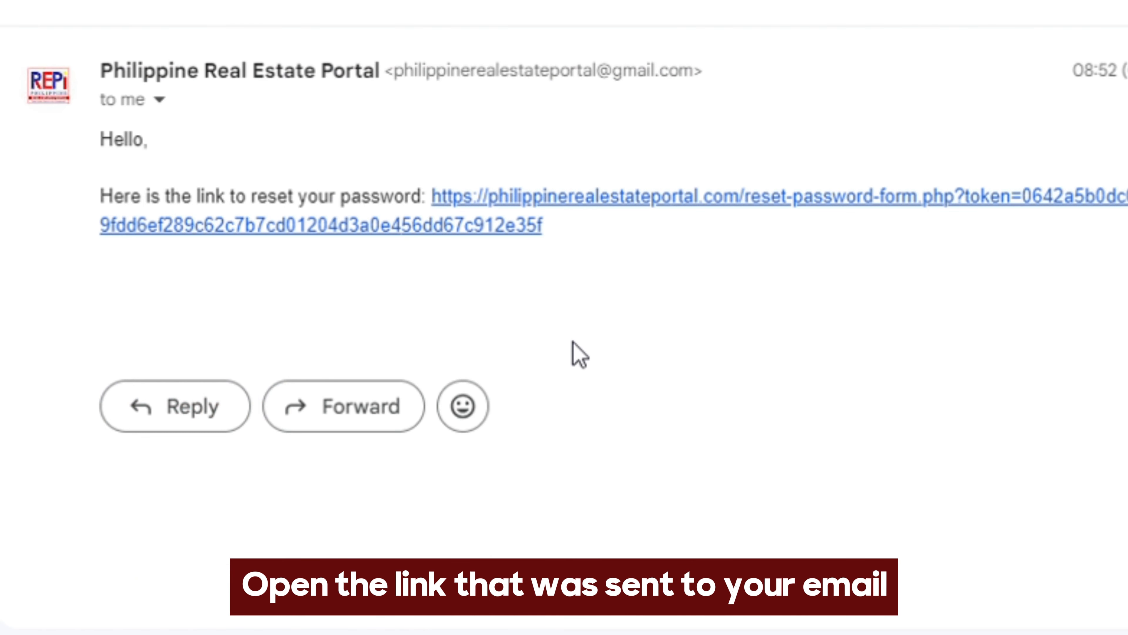
# From the emailed reset link, set and confirm a new account password
pyautogui.click(481, 201)
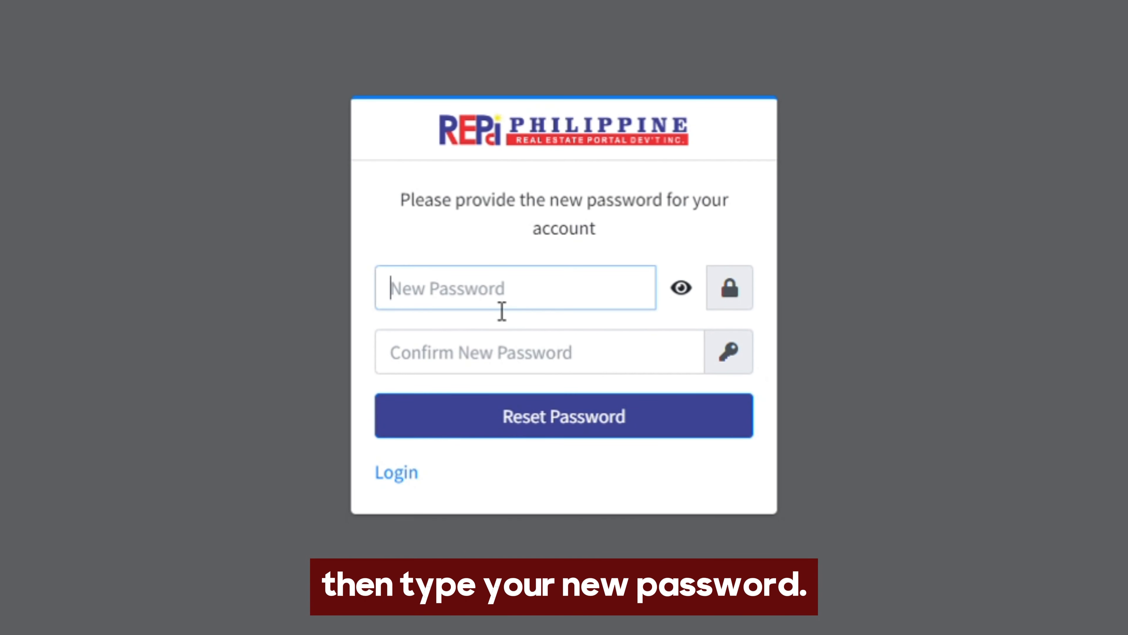
pyautogui.write('********')
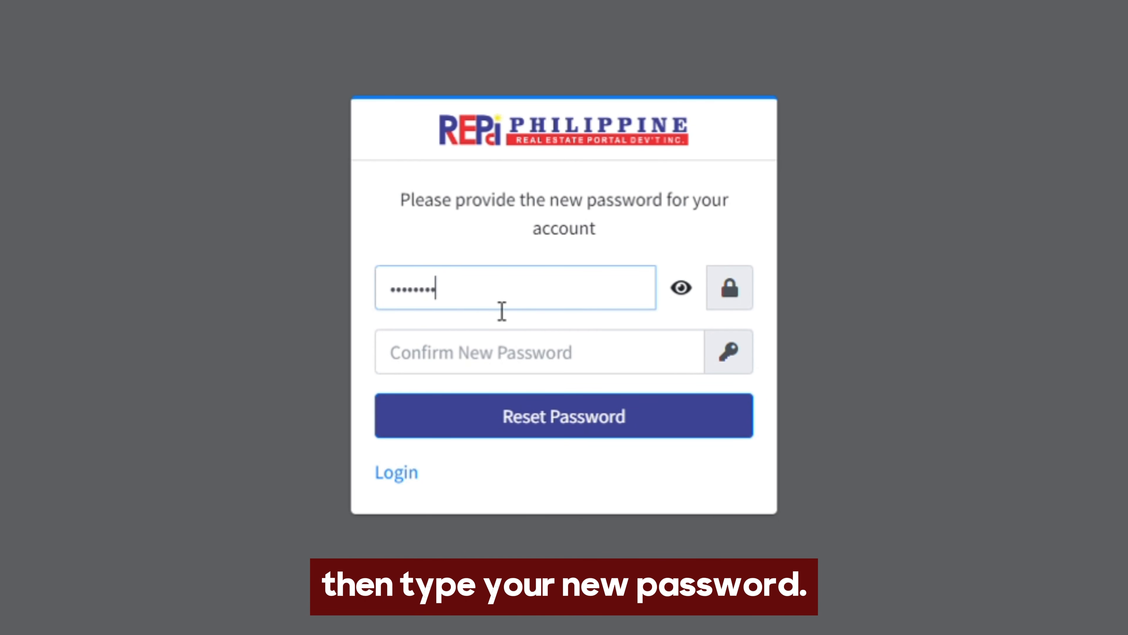
pyautogui.click(490, 374)
pyautogui.write('********')
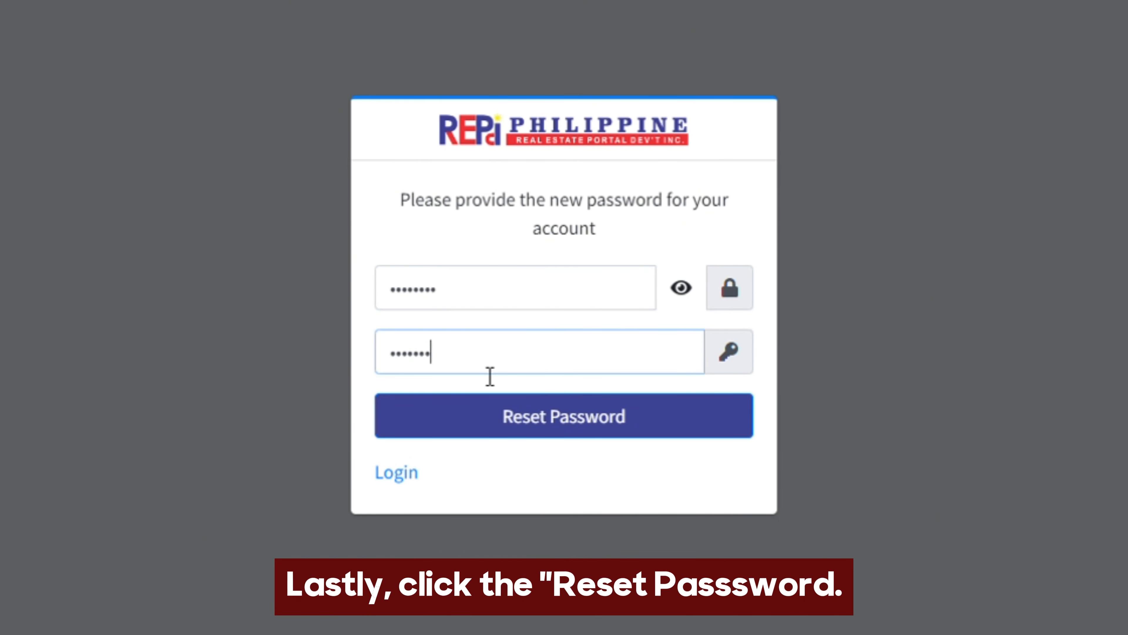
pyautogui.click(696, 427)
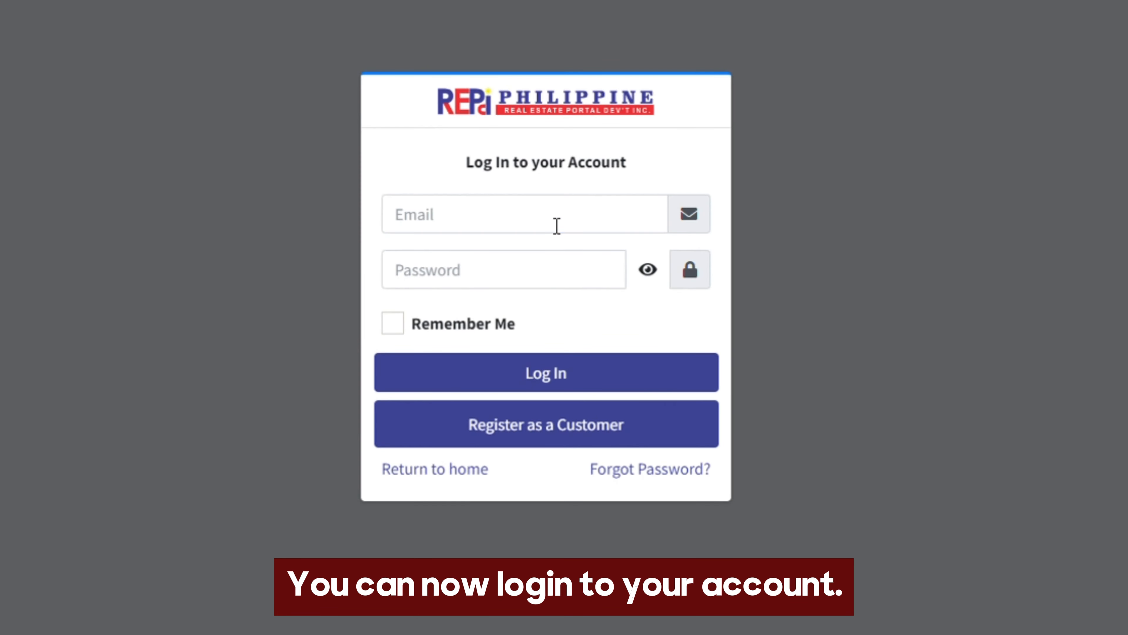
# Log in with the account e-mail and the new password, then go to My Account
pyautogui.click(556, 225)
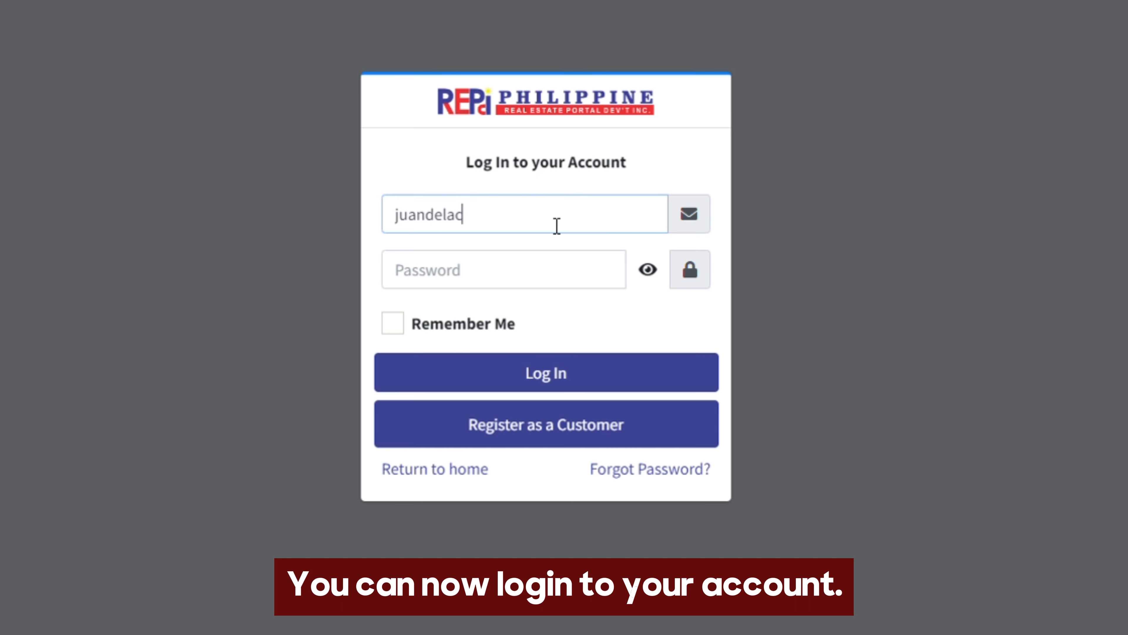
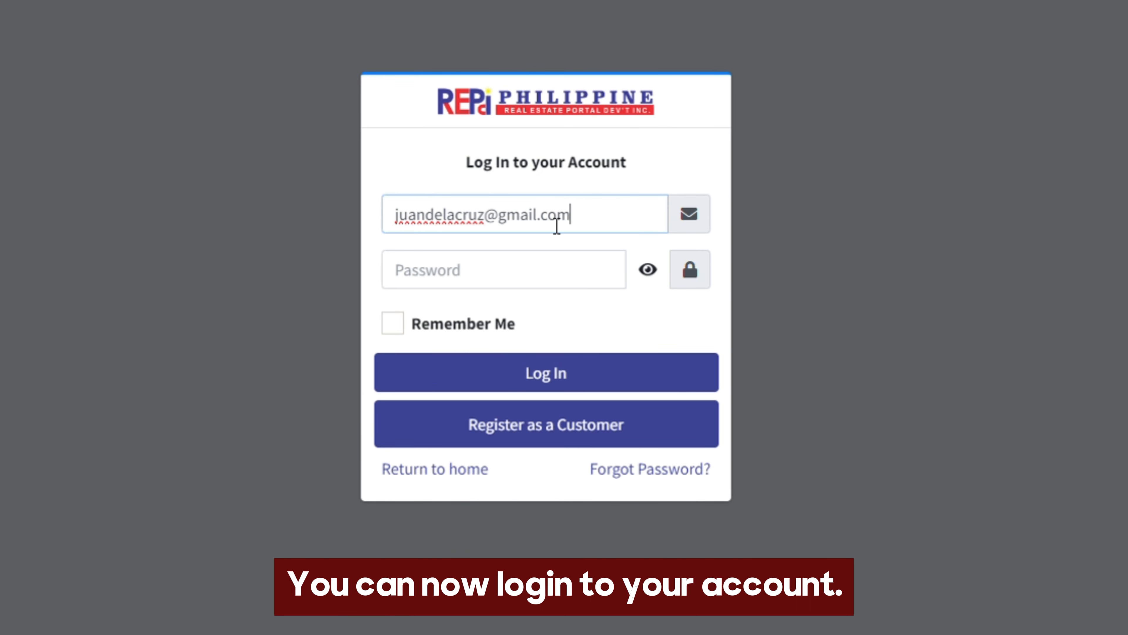
pyautogui.click(544, 274)
pyautogui.write('•••••••••')
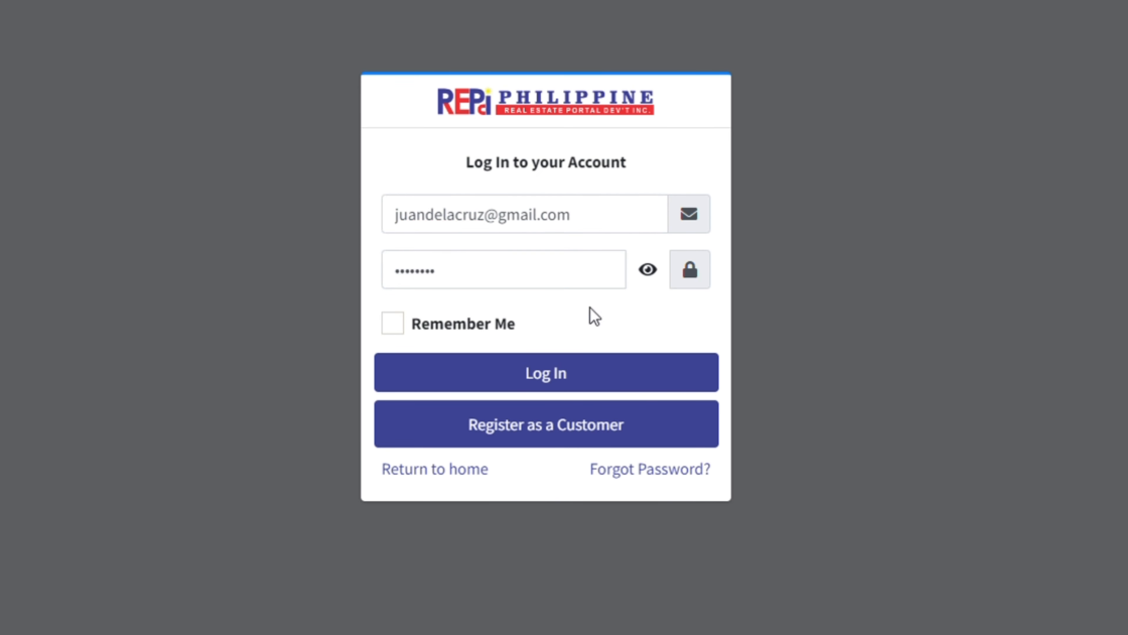
pyautogui.click(622, 383)
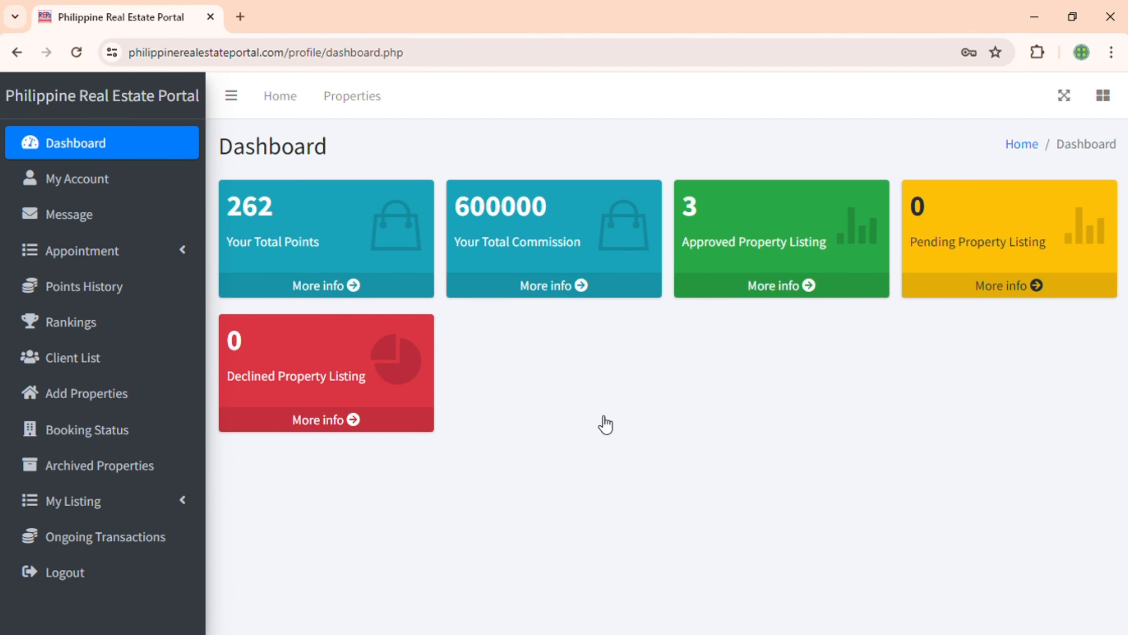
pyautogui.click(154, 183)
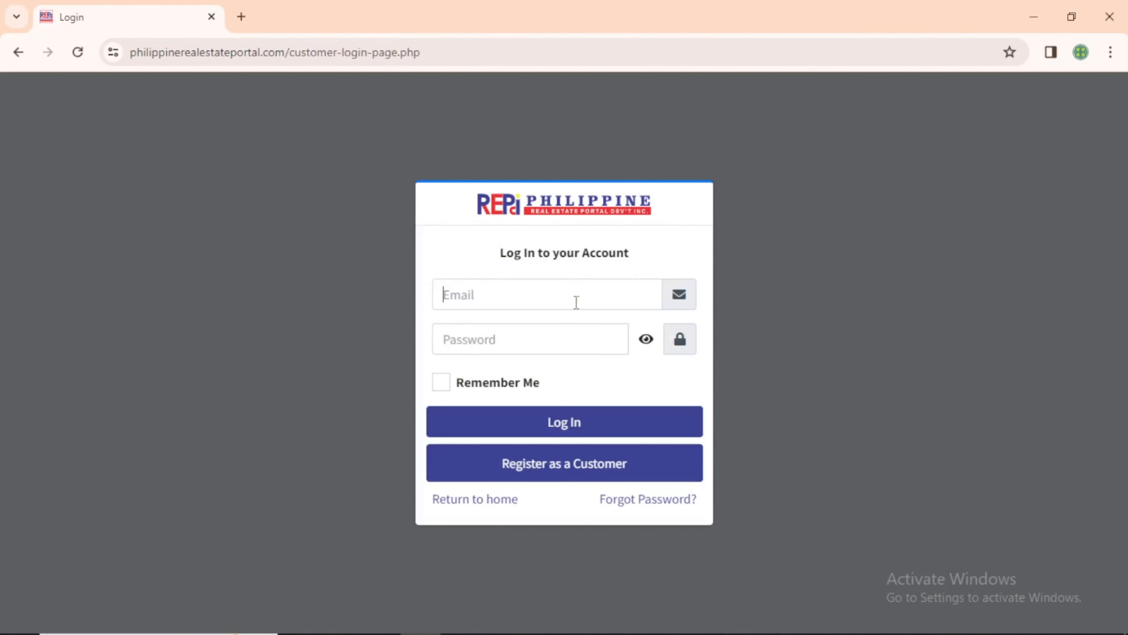
# Log back in with the agent e-mail and password, then go to Add Properties
pyautogui.click(576, 302)
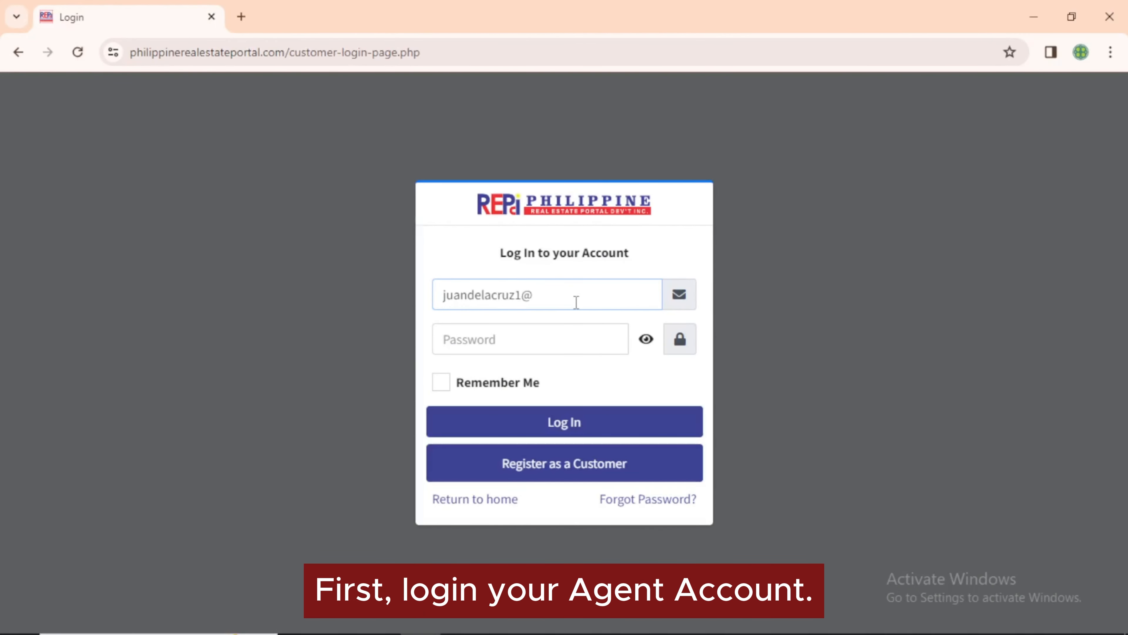
pyautogui.click(577, 335)
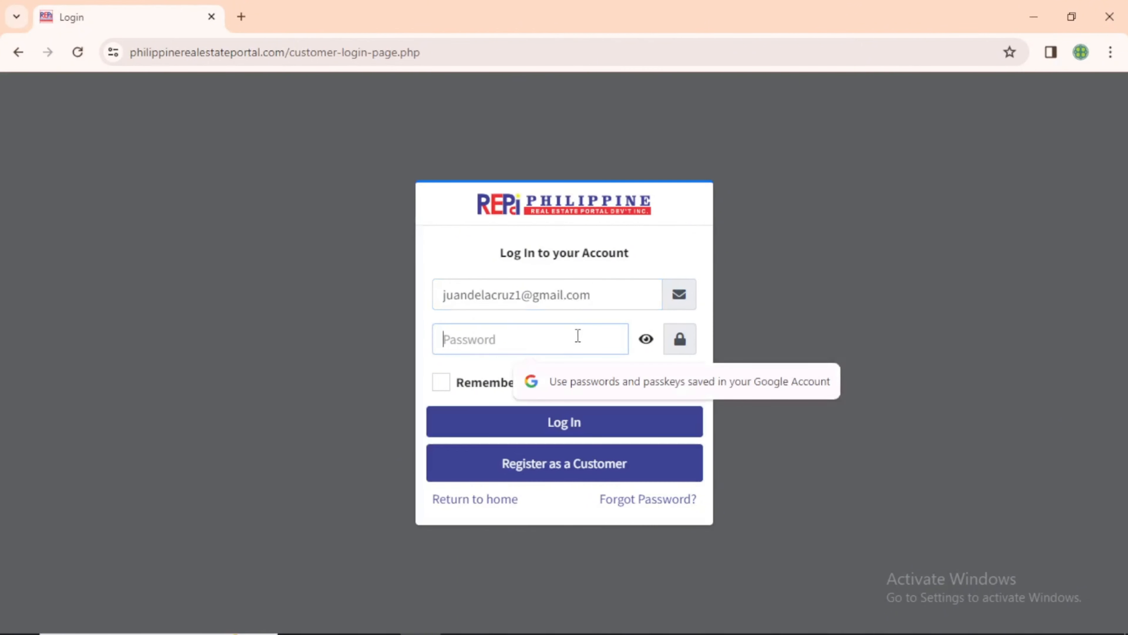
pyautogui.write('••')
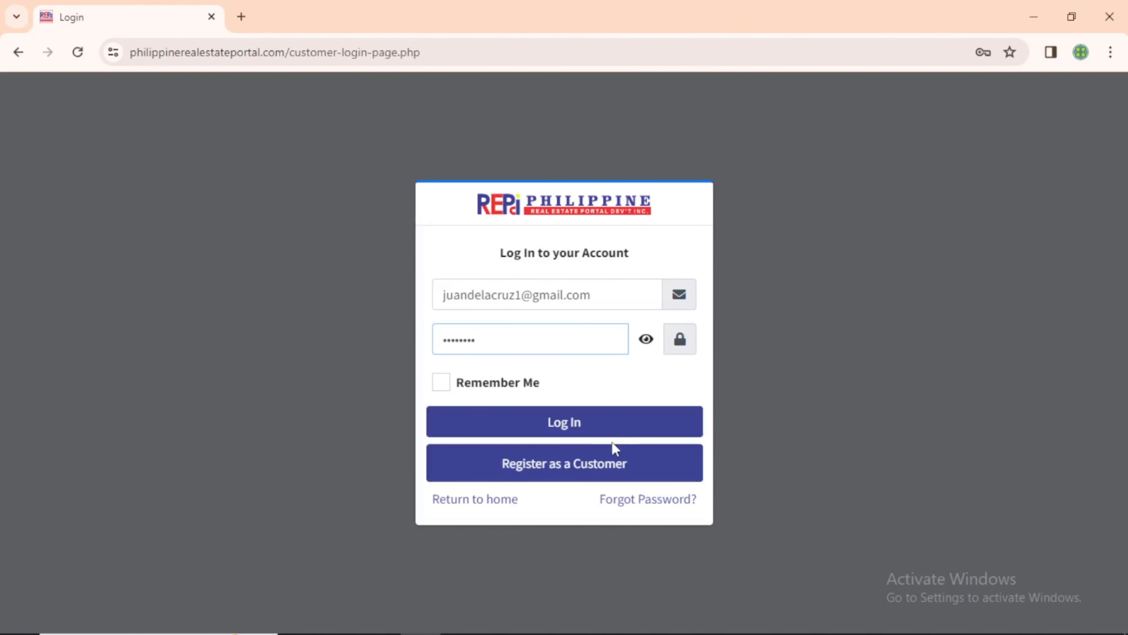
pyautogui.click(620, 427)
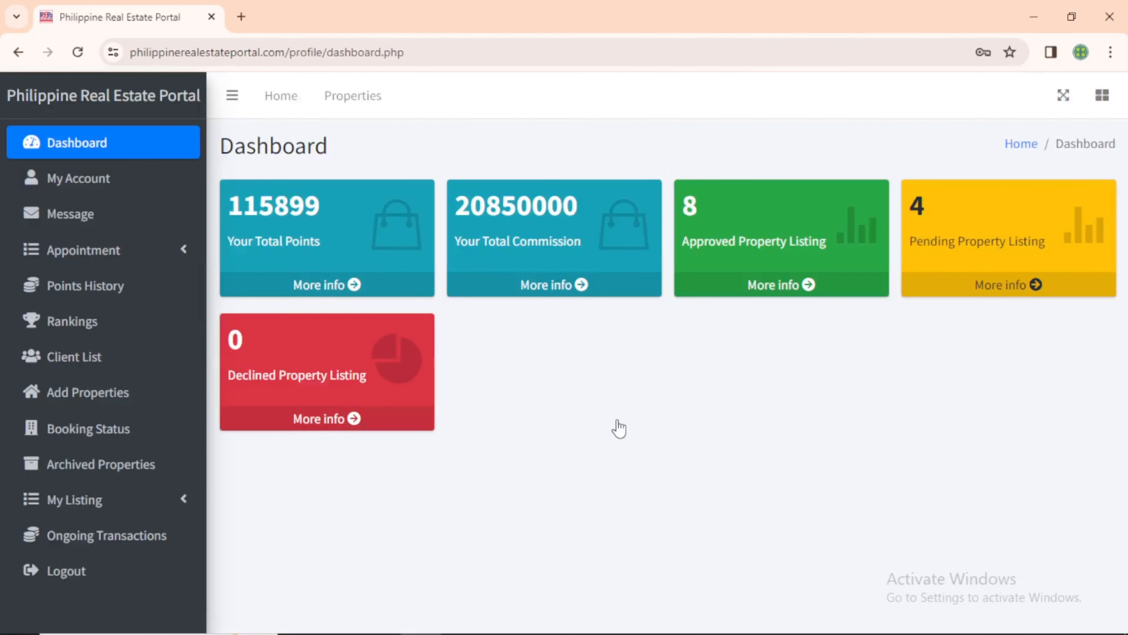
pyautogui.click(169, 391)
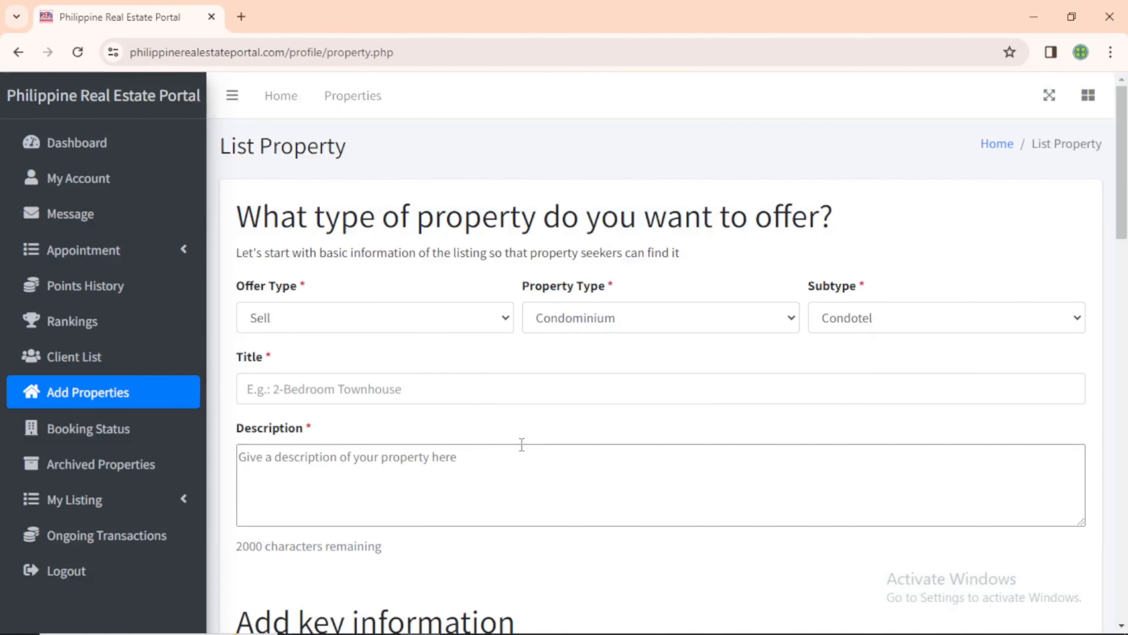
# Set offer type Sell, property type House and Lot, and subtype Single-Family House
pyautogui.click(379, 328)
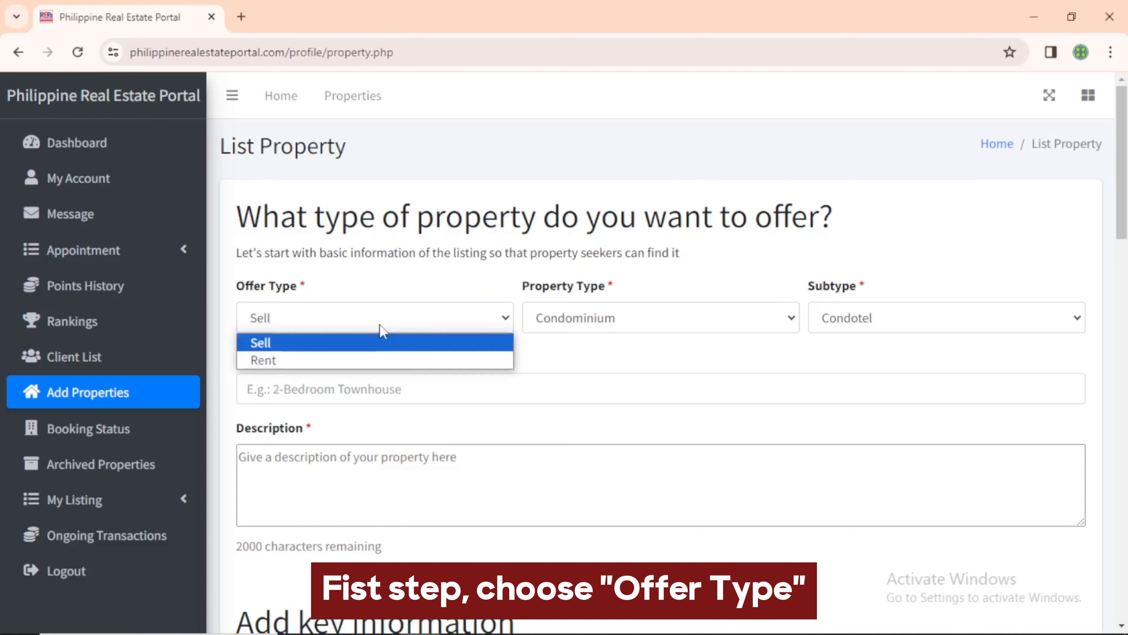
pyautogui.click(379, 345)
pyautogui.click(584, 328)
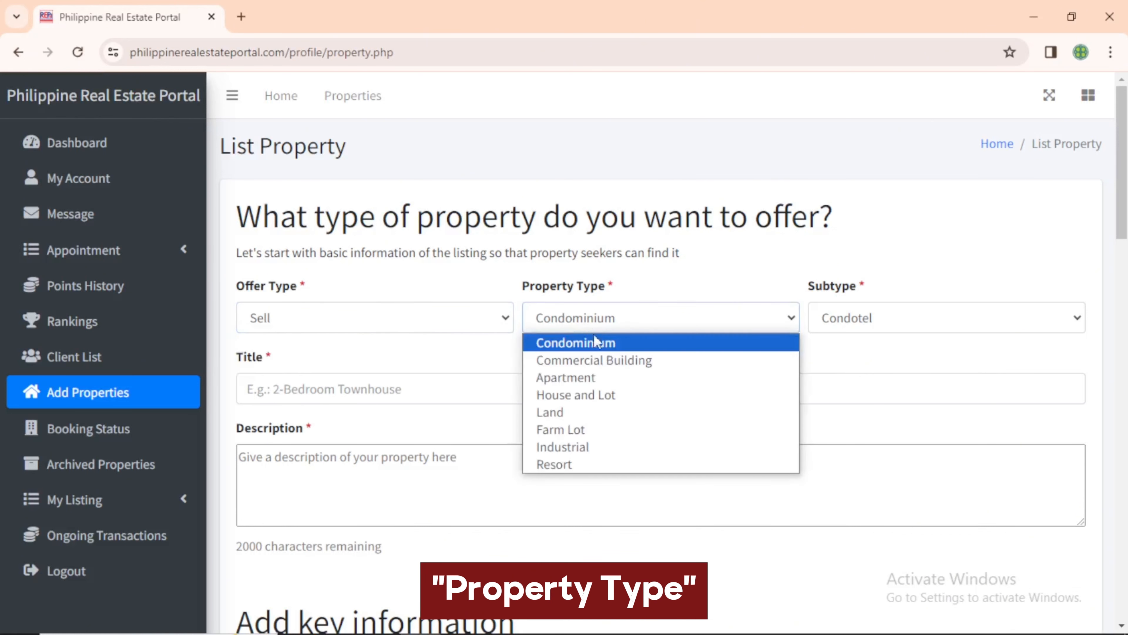
pyautogui.click(613, 397)
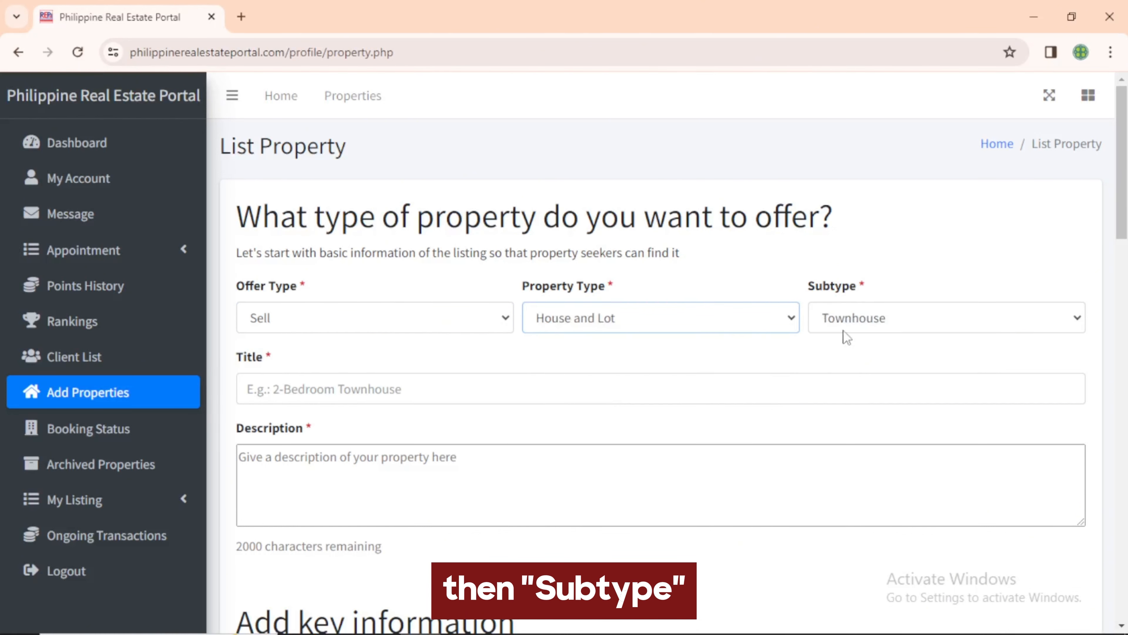
pyautogui.click(877, 327)
pyautogui.click(879, 393)
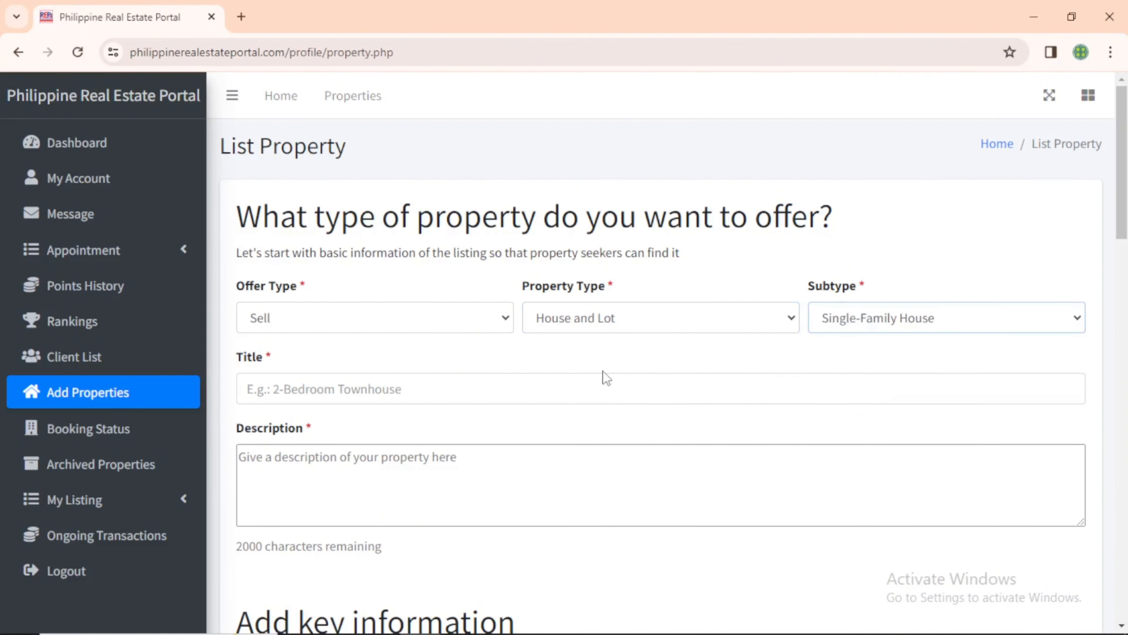
# Title the listing 'Greenhouse Paradise Country Farms' and write its property description
pyautogui.click(497, 387)
pyautogui.write('Greenhouse')
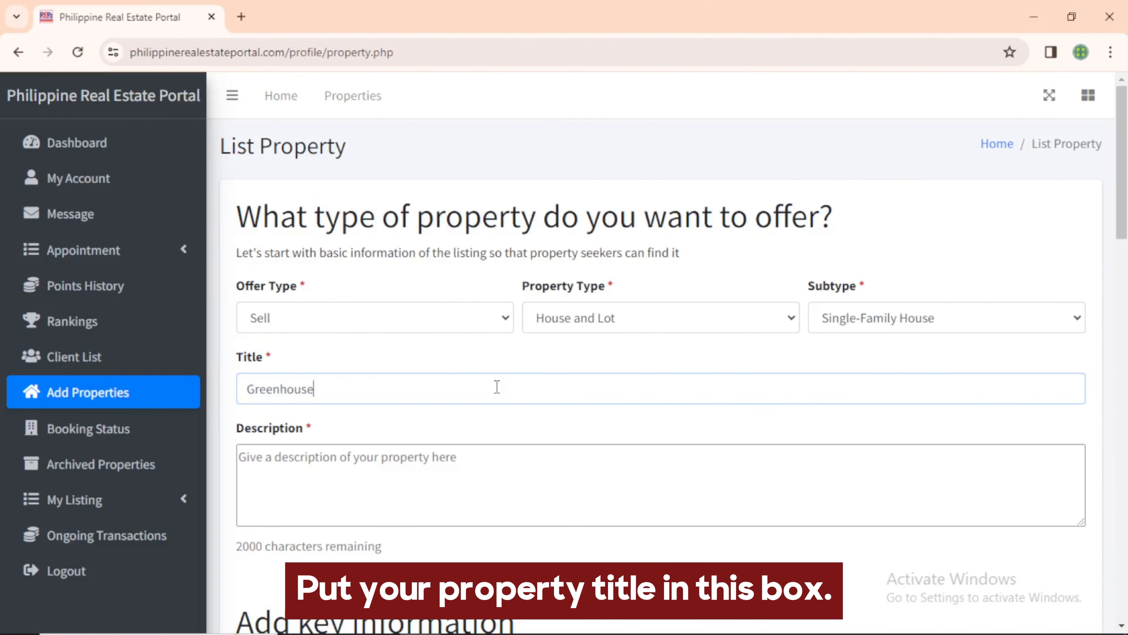
pyautogui.write(' Paradise Country Farms')
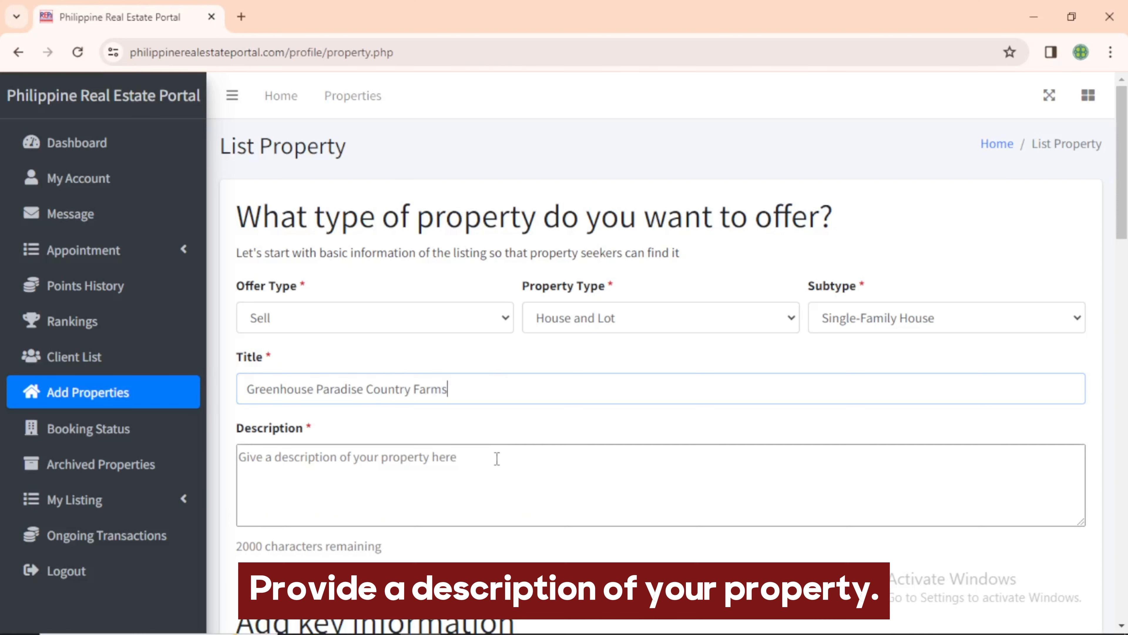
pyautogui.click(497, 459)
pyautogui.write('Greenhouse Paradise Country F')
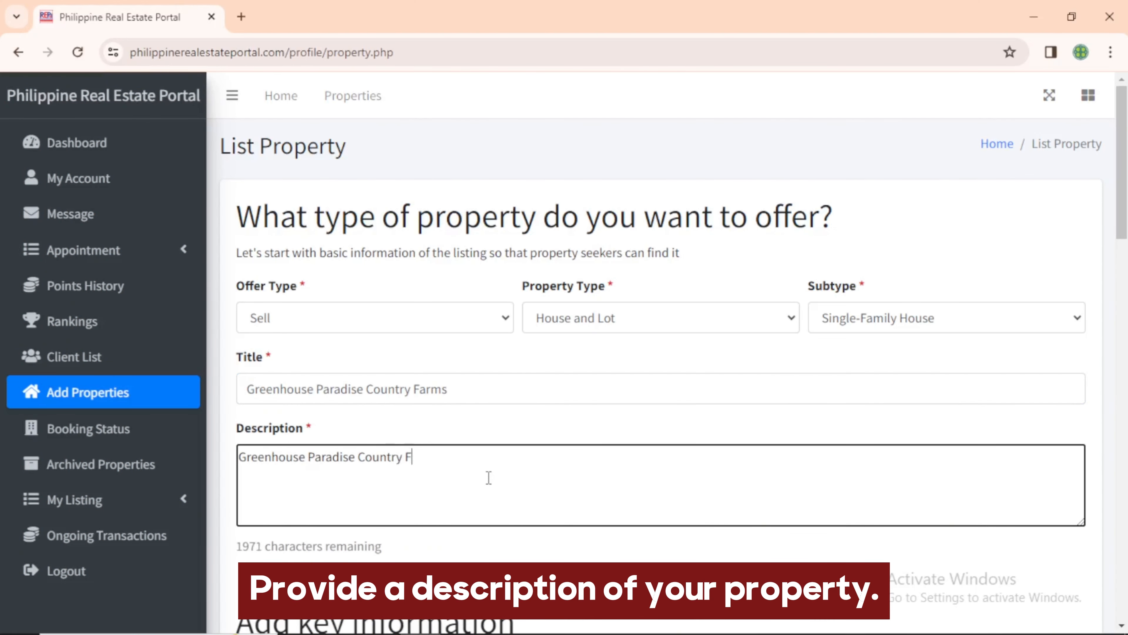
pyautogui.write('arms adopted a modern constr')
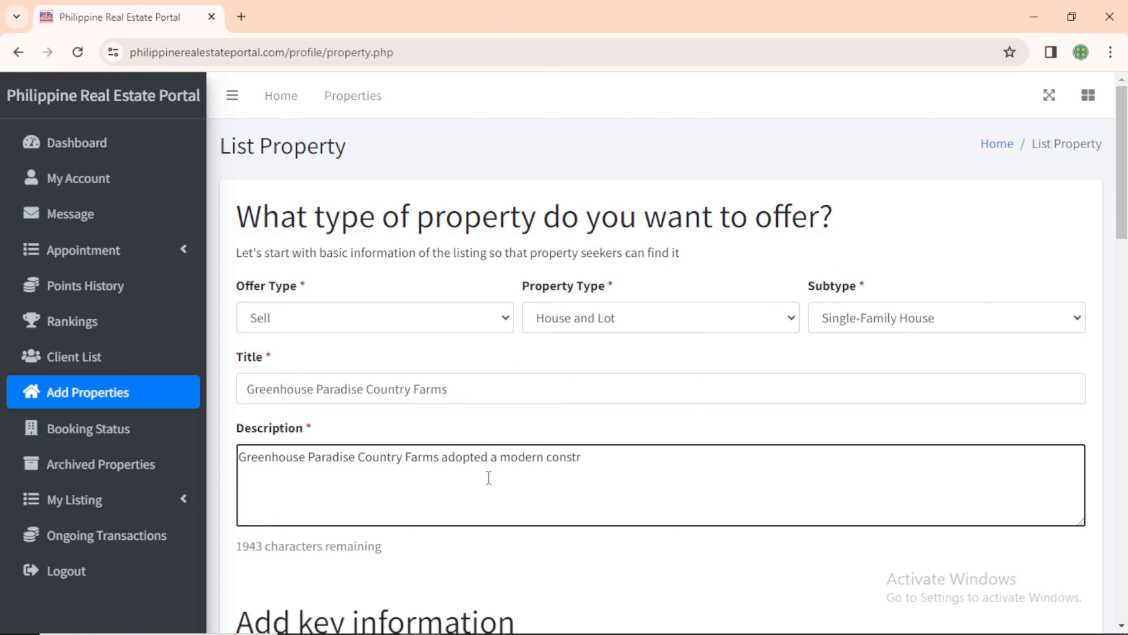
pyautogui.write('uction methodology that ta')
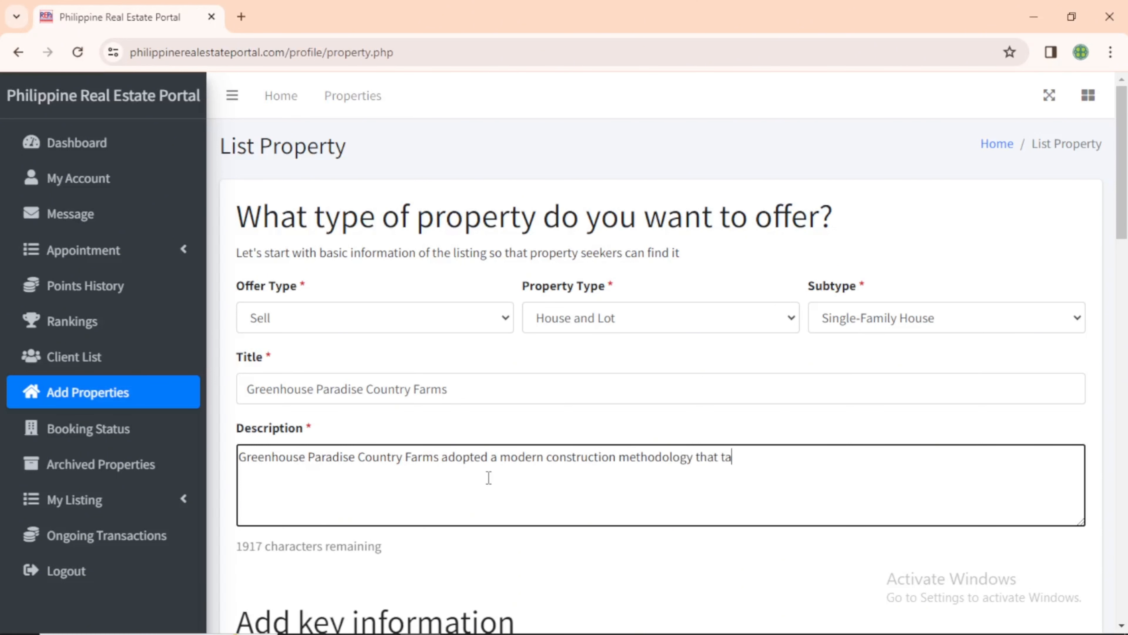
pyautogui.write('kes into account the climate and topography.')
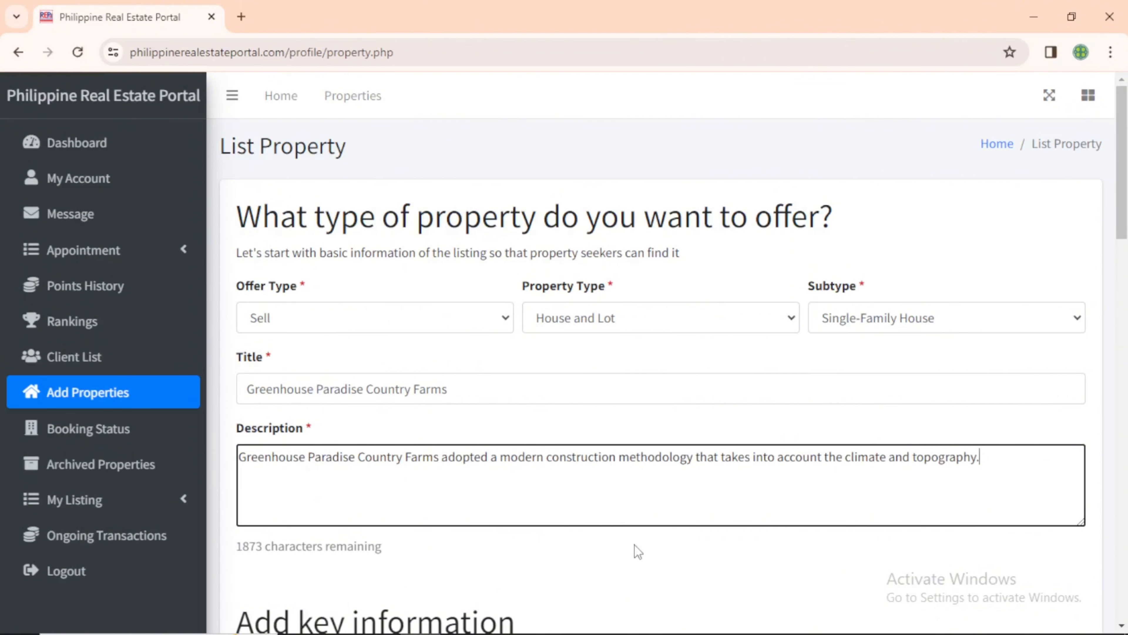
pyautogui.scroll(-8, 635, 545)
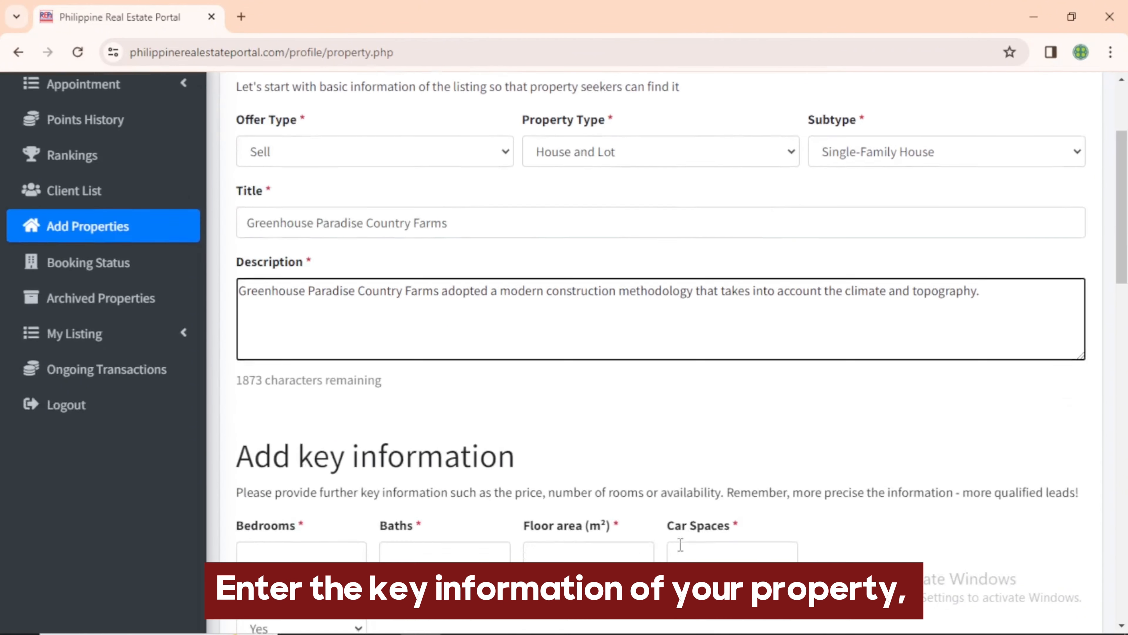
# Enter 2 bedrooms, 2 baths, 750 m² floor area and 1 car space
pyautogui.click(277, 300)
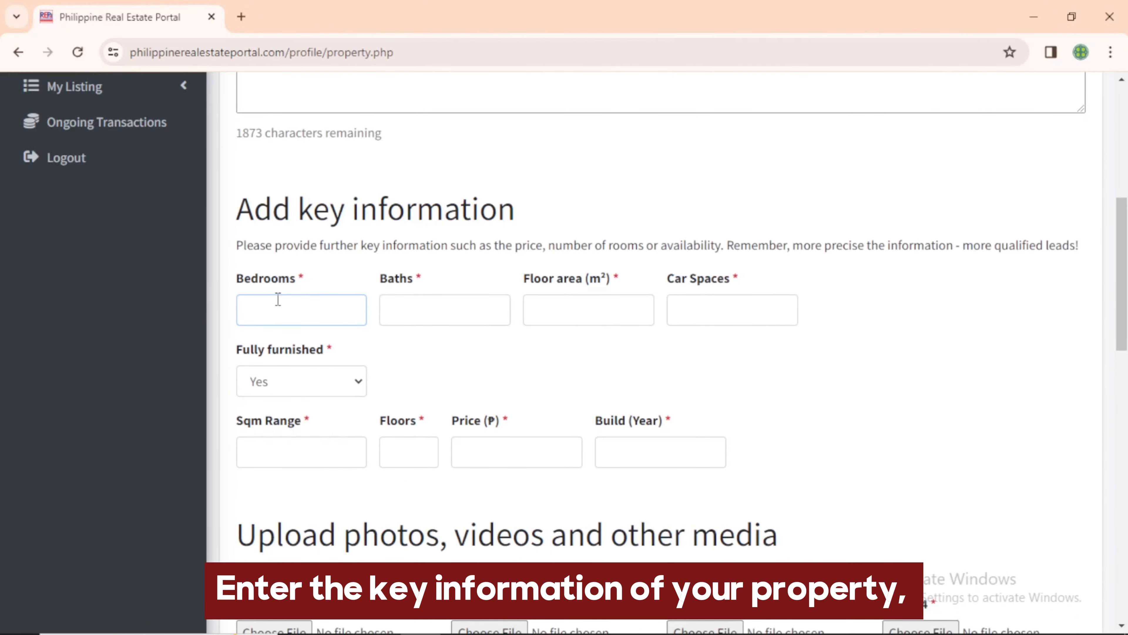
pyautogui.write('2')
pyautogui.click(418, 302)
pyautogui.click(568, 302)
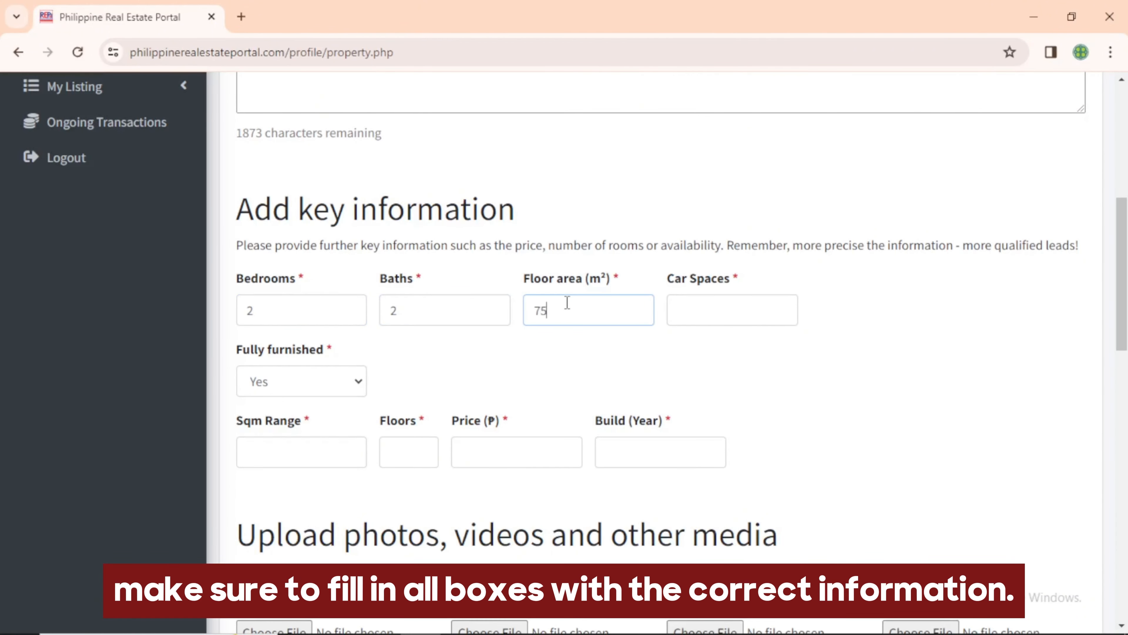
pyautogui.click(679, 306)
pyautogui.write('1')
# Mark it fully furnished and enter 2 floors, price 10000000 and build year 2023
pyautogui.click(313, 387)
pyautogui.click(313, 403)
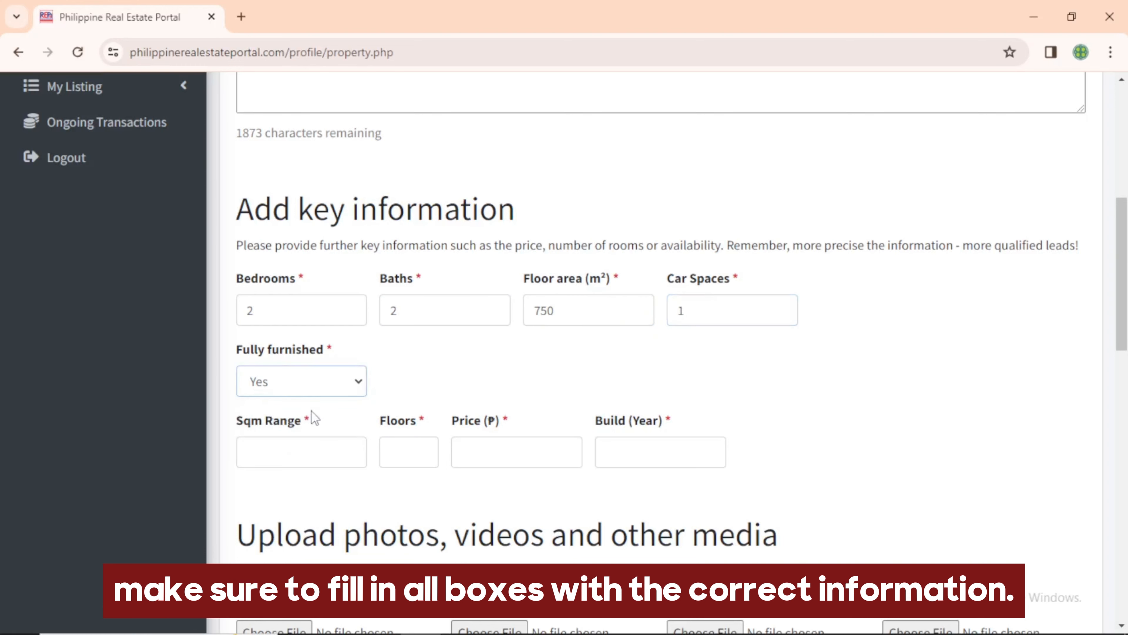
pyautogui.click(381, 452)
pyautogui.write('2')
pyautogui.click(493, 452)
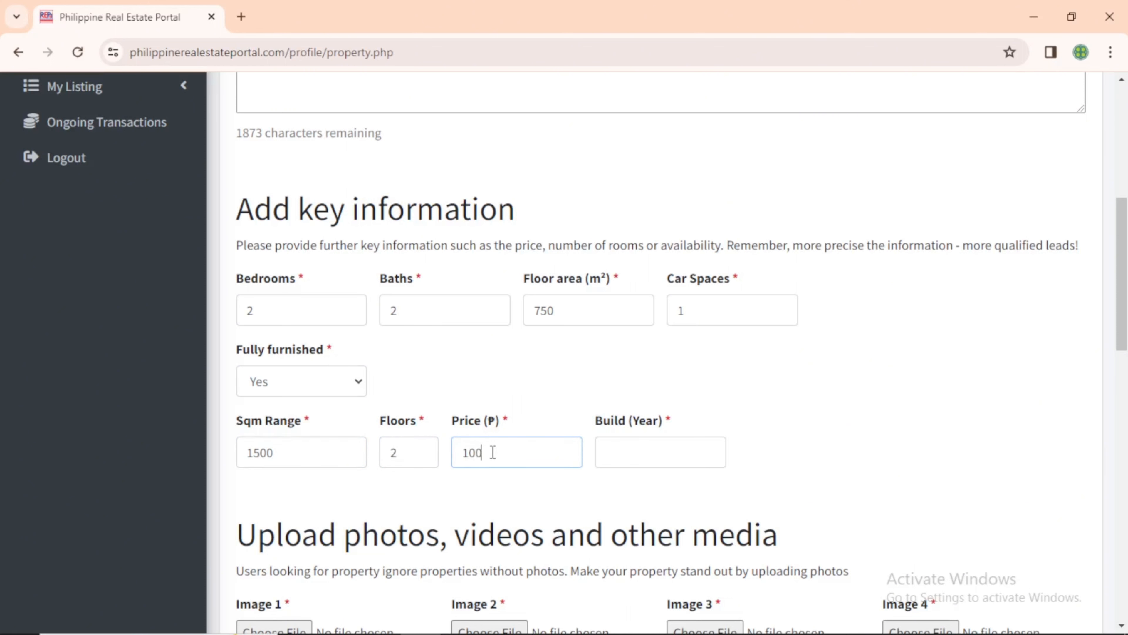
pyautogui.click(625, 462)
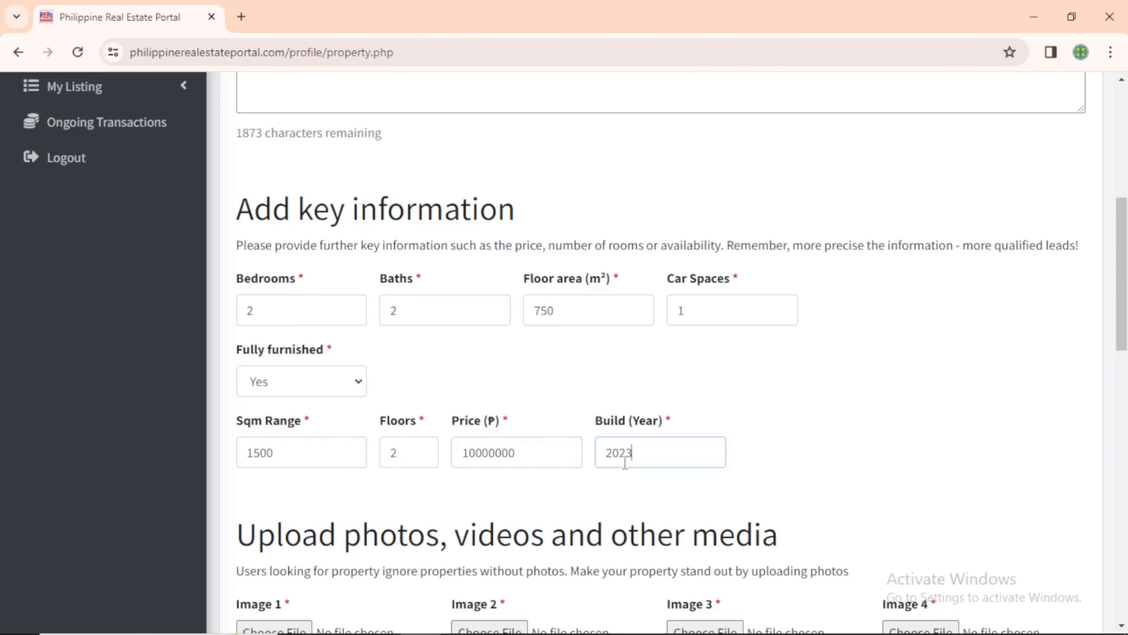
pyautogui.scroll(-5, 1006, 371)
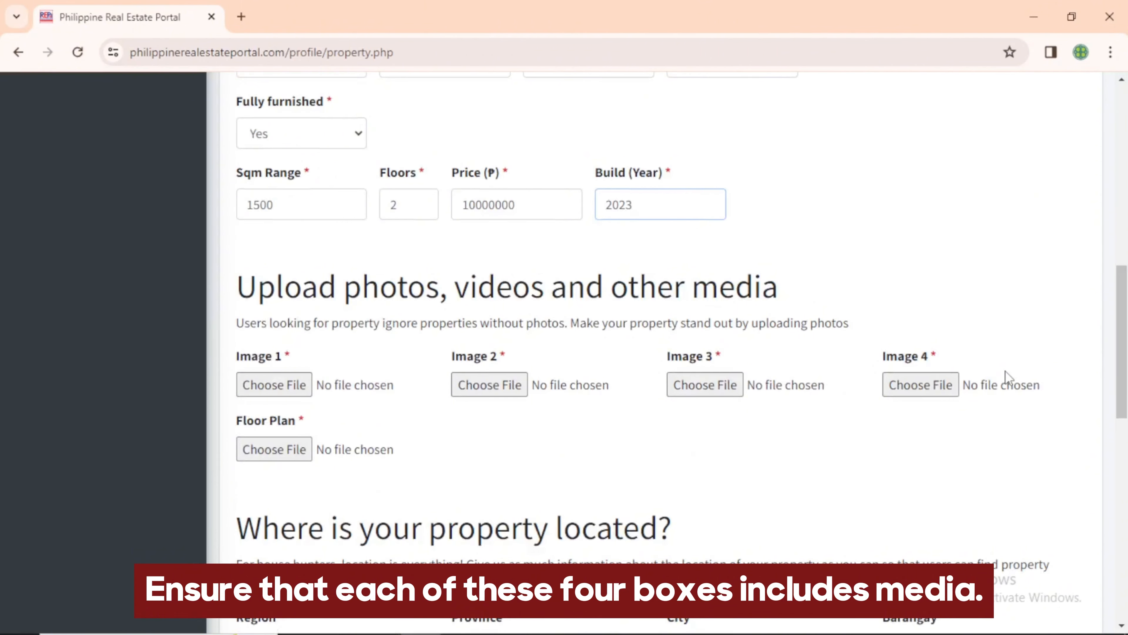
# Attach the exterior, attic, bedroom and living-area photos as Images 1 to 4
pyautogui.click(274, 383)
pyautogui.click(576, 156)
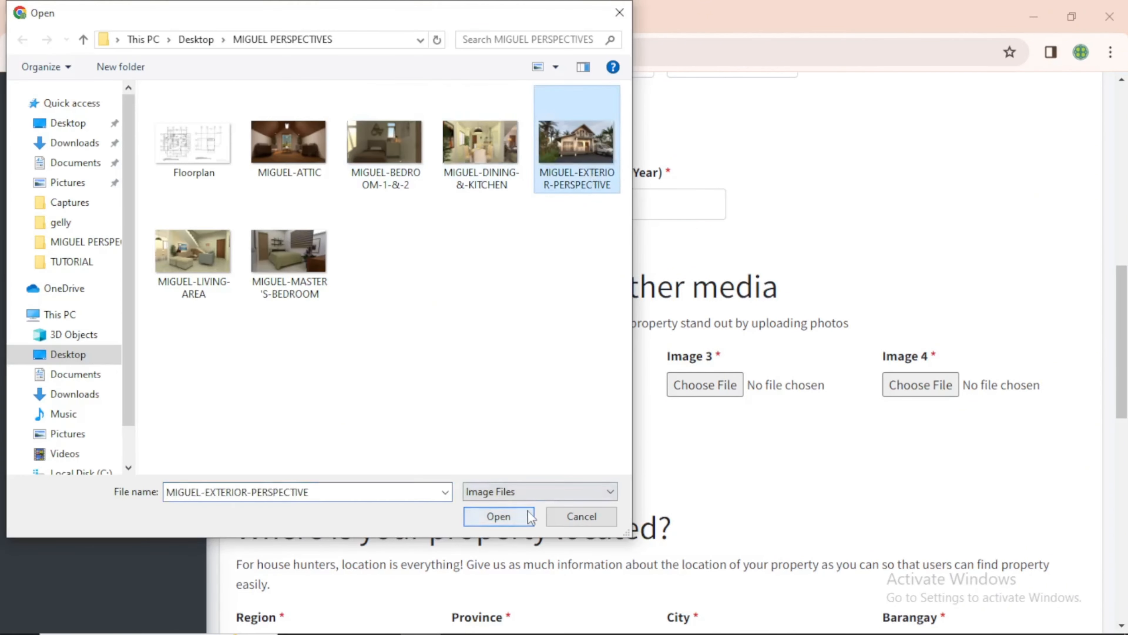
pyautogui.click(499, 515)
pyautogui.click(509, 383)
pyautogui.doubleClick(302, 146)
pyautogui.click(679, 383)
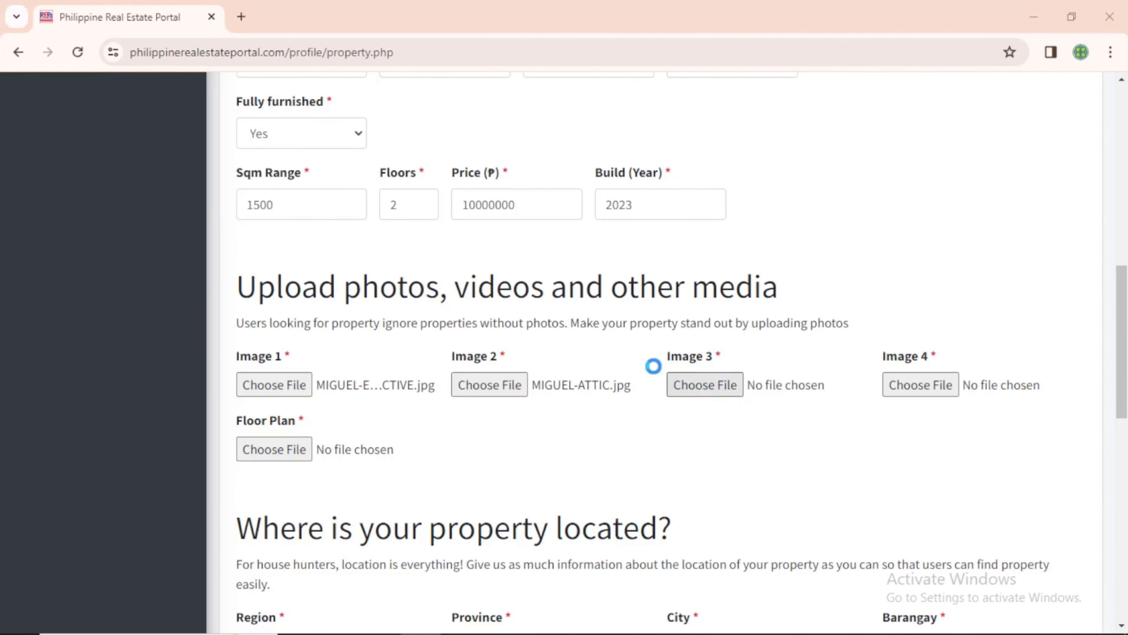
pyautogui.click(385, 142)
pyautogui.click(499, 516)
pyautogui.click(920, 384)
pyautogui.click(194, 251)
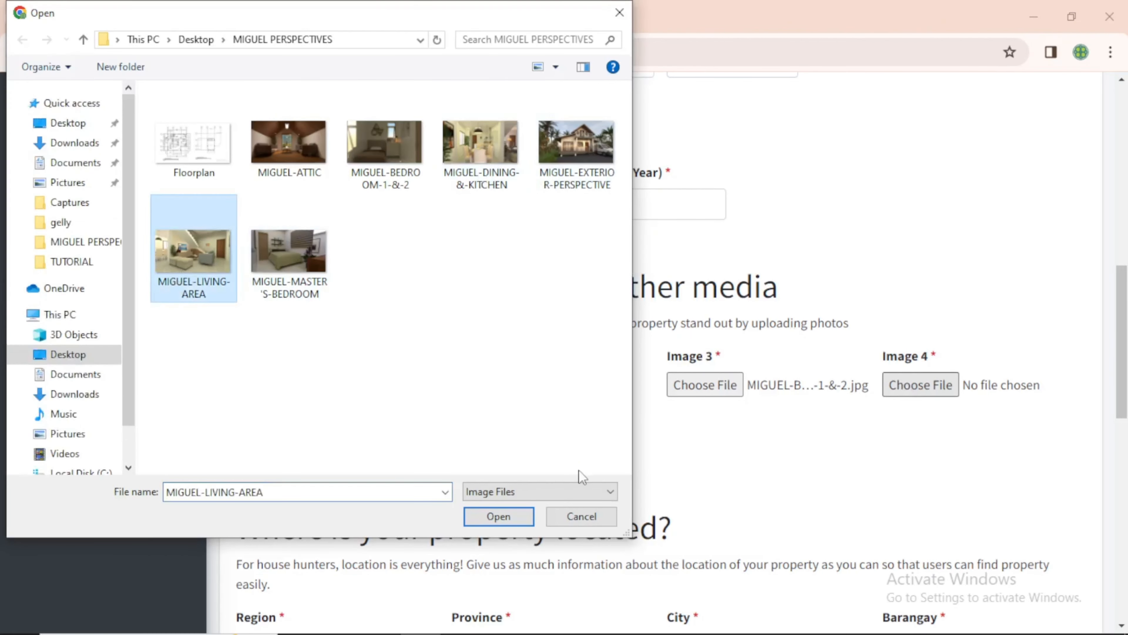
pyautogui.click(499, 516)
# Attach Floorplan.JPG as the listing's floor plan
pyautogui.click(284, 450)
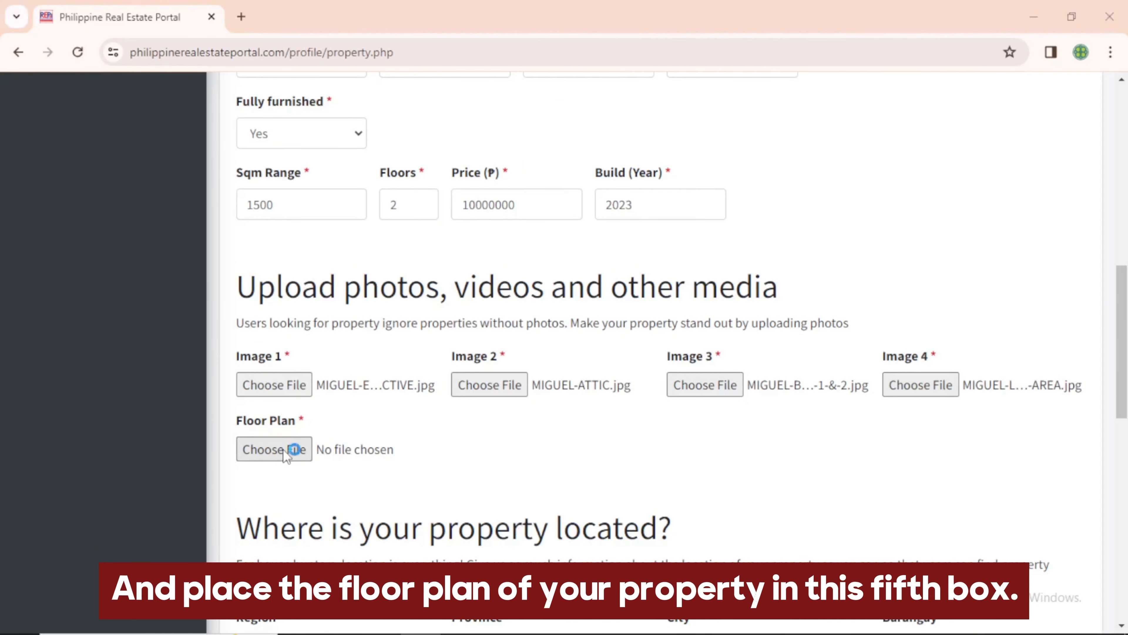
pyautogui.click(210, 149)
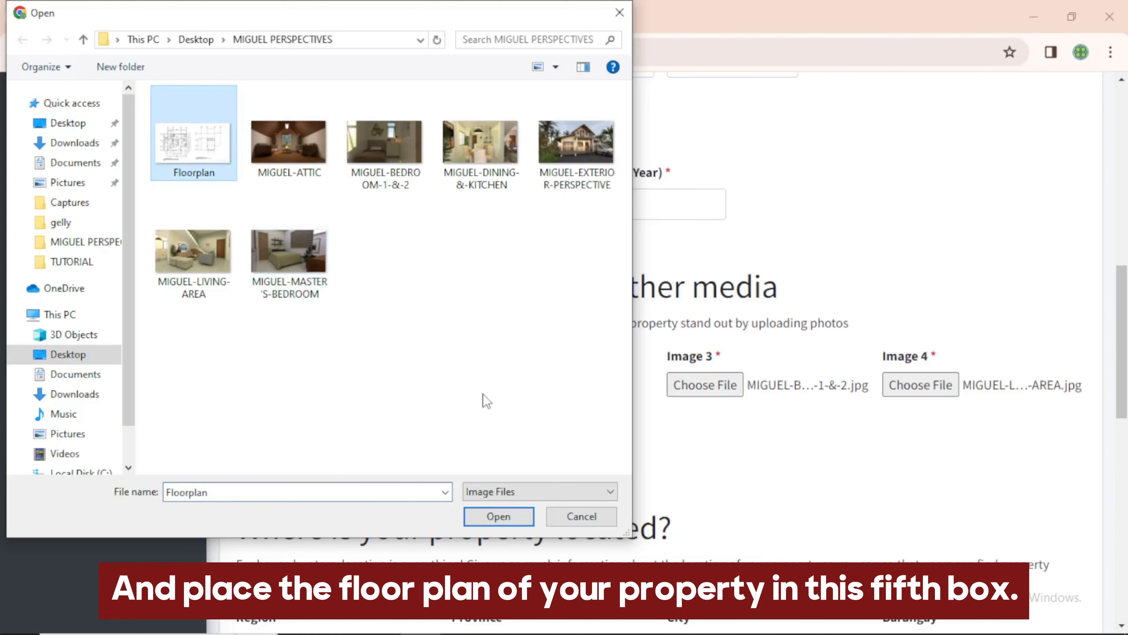
pyautogui.click(495, 515)
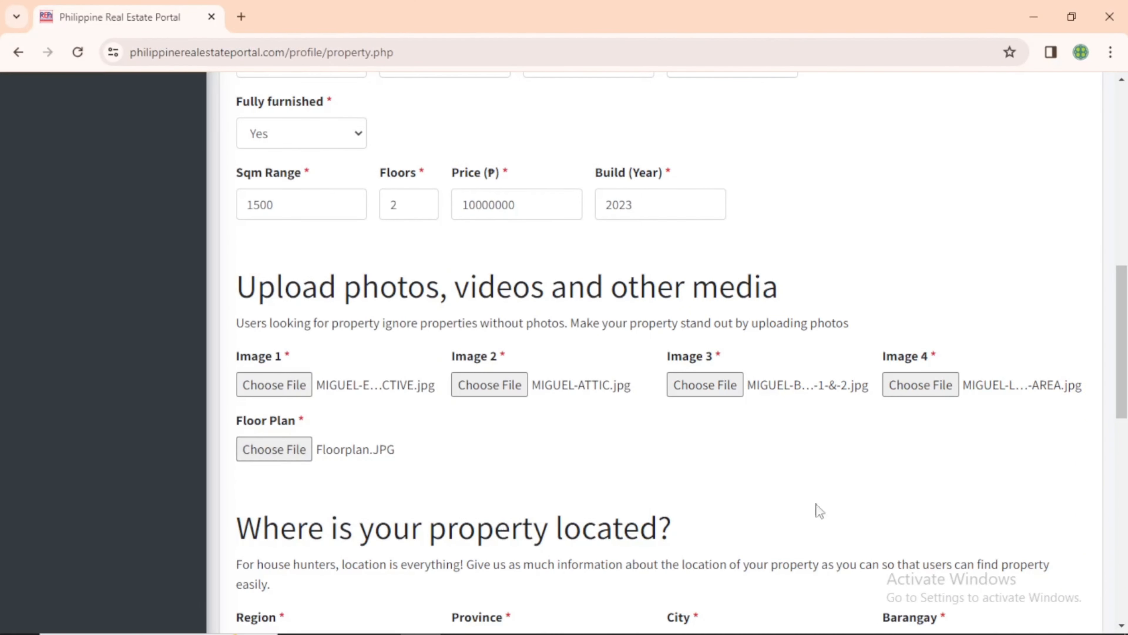
pyautogui.scroll(-7, 1066, 531)
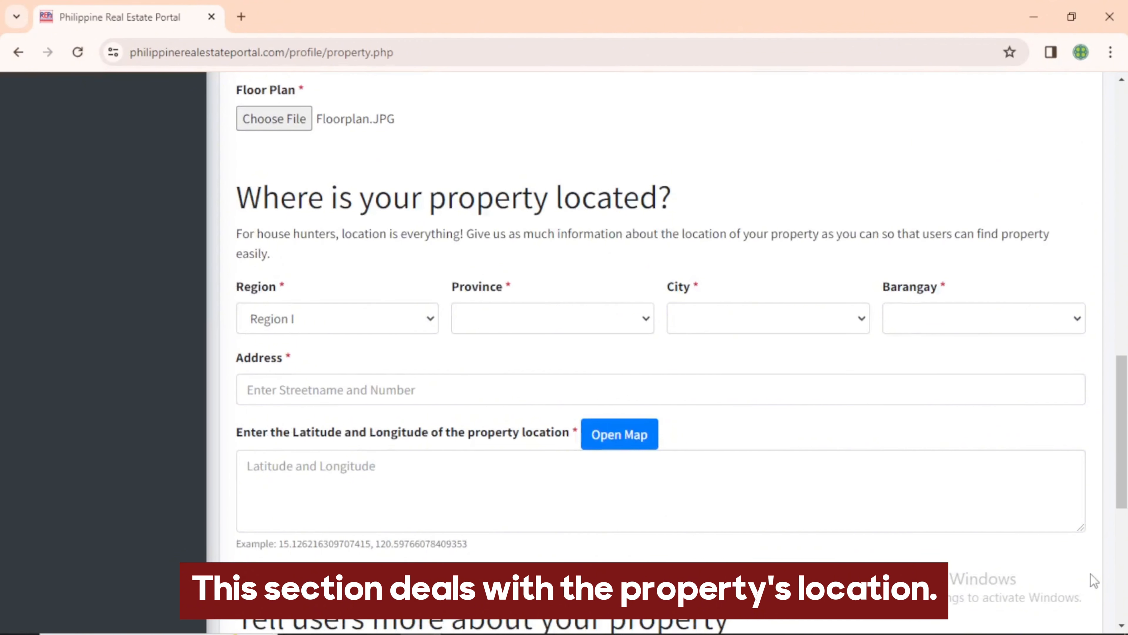
# Set the location to Region III, Pampanga, City of Angeles, barangay Sto. Domingo
pyautogui.click(402, 324)
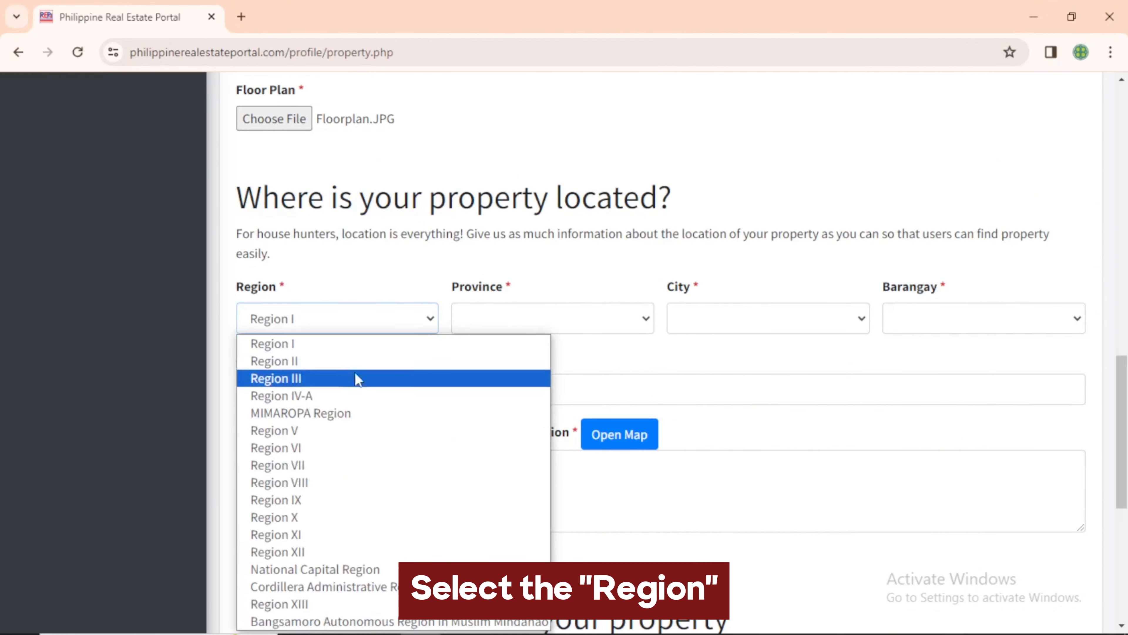
pyautogui.click(357, 378)
pyautogui.click(509, 322)
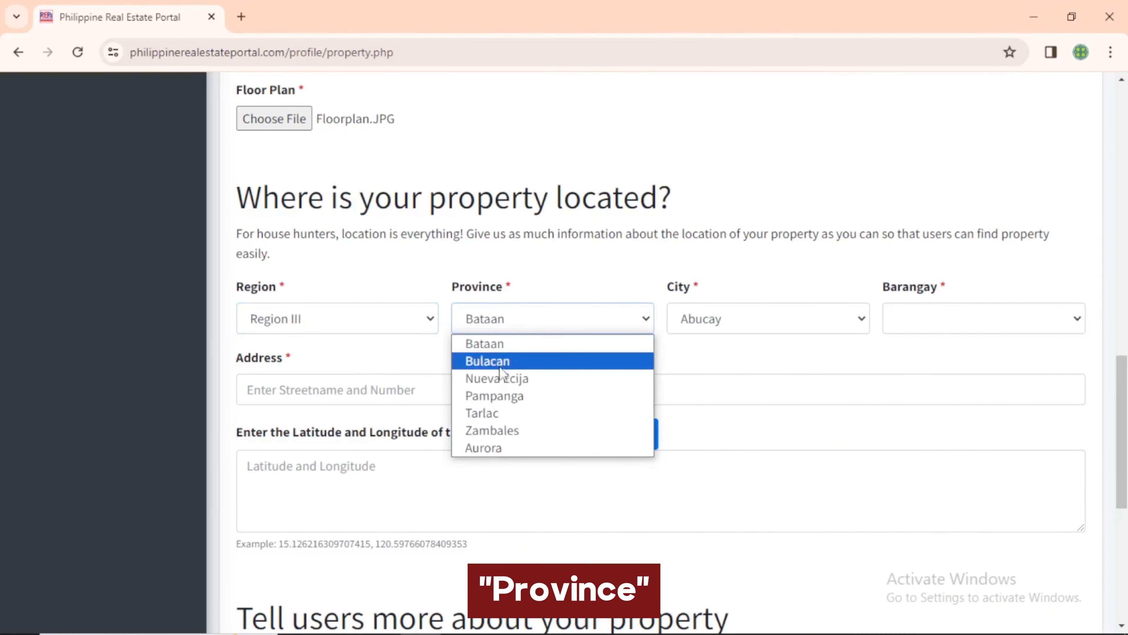
pyautogui.click(511, 394)
pyautogui.click(713, 322)
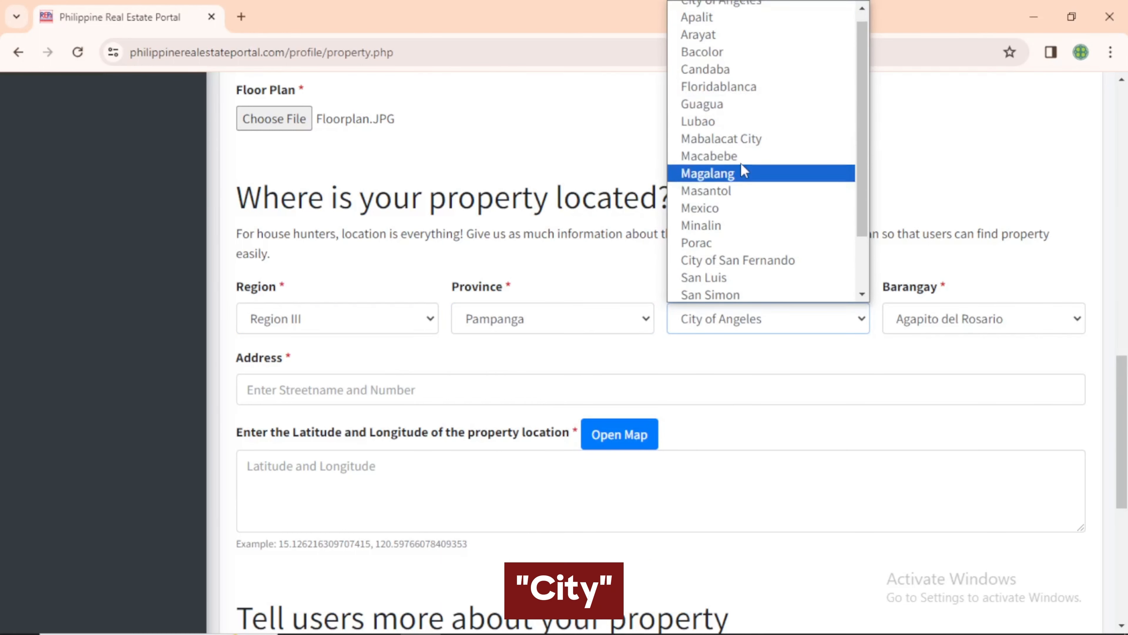
pyautogui.scroll(1, 808, 20)
pyautogui.click(809, 9)
pyautogui.click(939, 328)
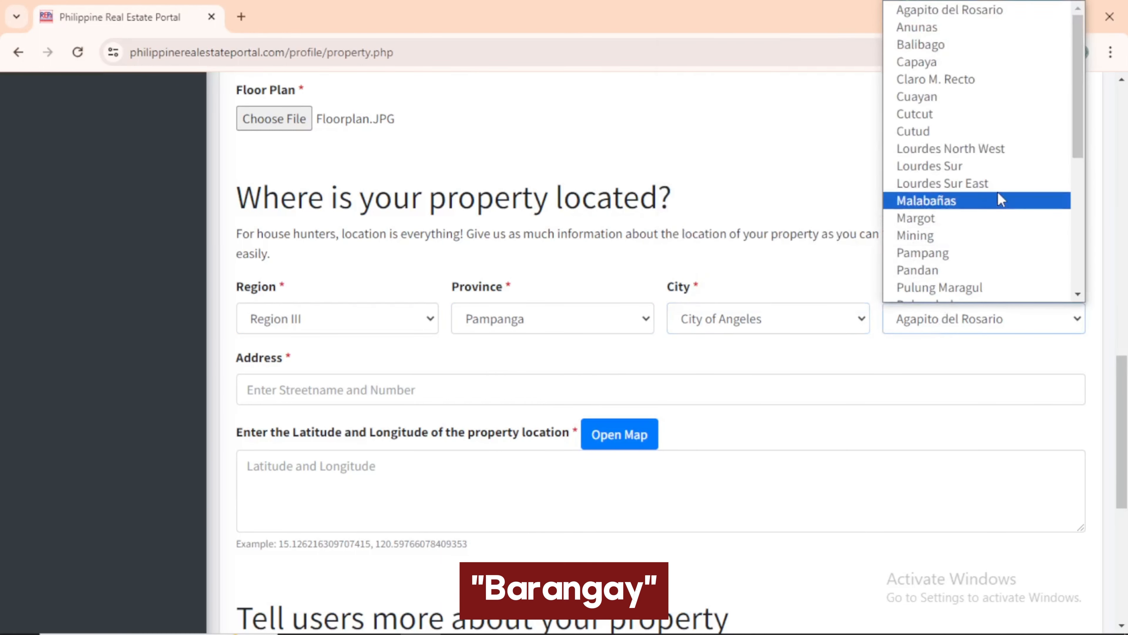
pyautogui.scroll(-5, 997, 202)
pyautogui.click(965, 172)
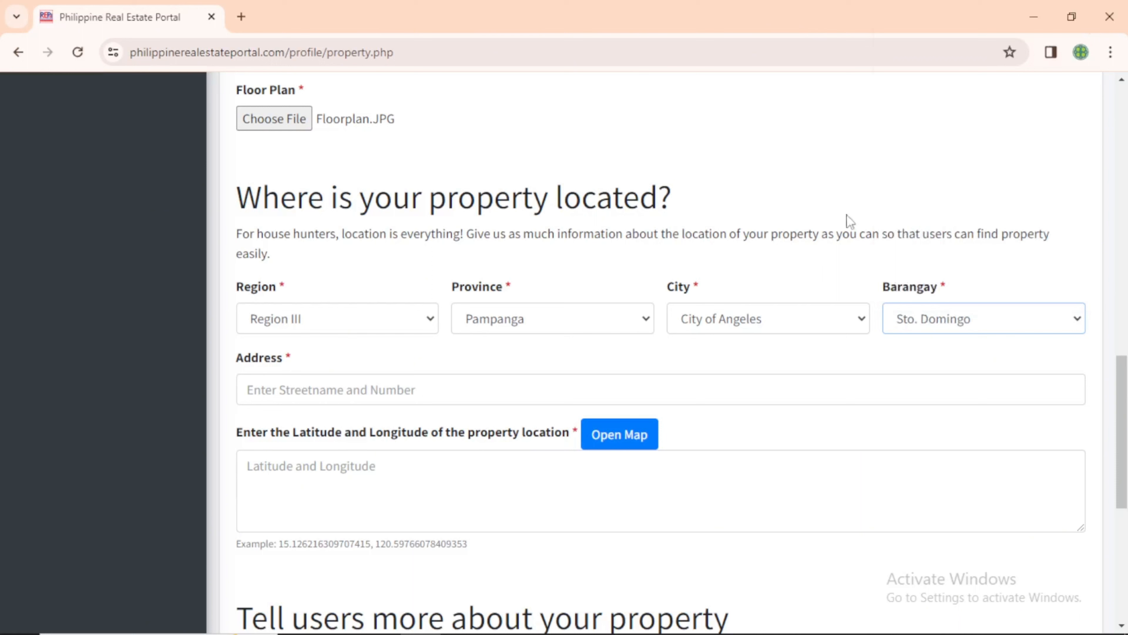
# Enter the property's street address, fixing a typo, and open the map for coordinates
pyautogui.click(530, 392)
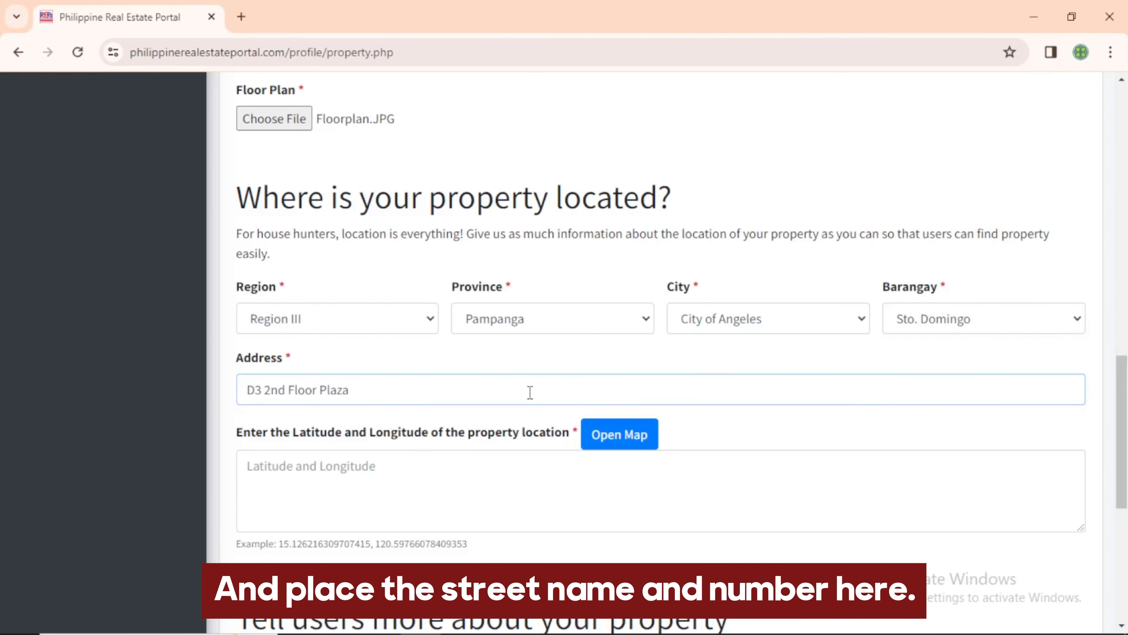
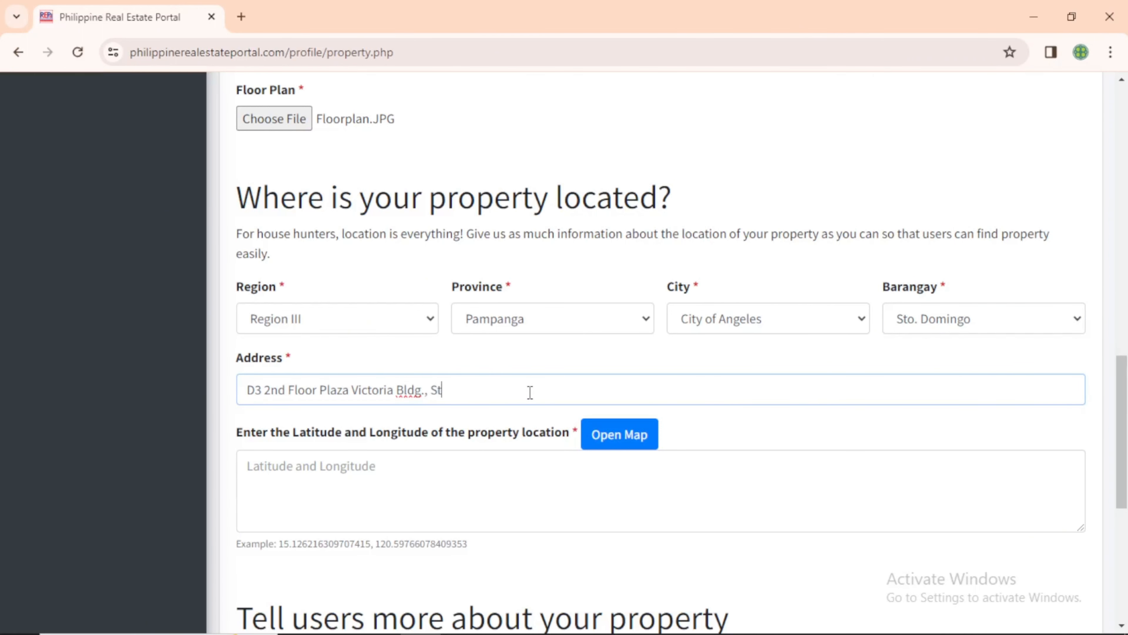
pyautogui.press('Left')
pyautogui.press('Left')
pyautogui.press('Left')
pyautogui.press('Left')
pyautogui.press('Left')
pyautogui.press('Left')
pyautogui.press('Left')
pyautogui.press('Left')
pyautogui.click(520, 386)
pyautogui.press('BackSpace')
pyautogui.press('BackSpace')
pyautogui.press('BackSpace')
pyautogui.write('io St.')
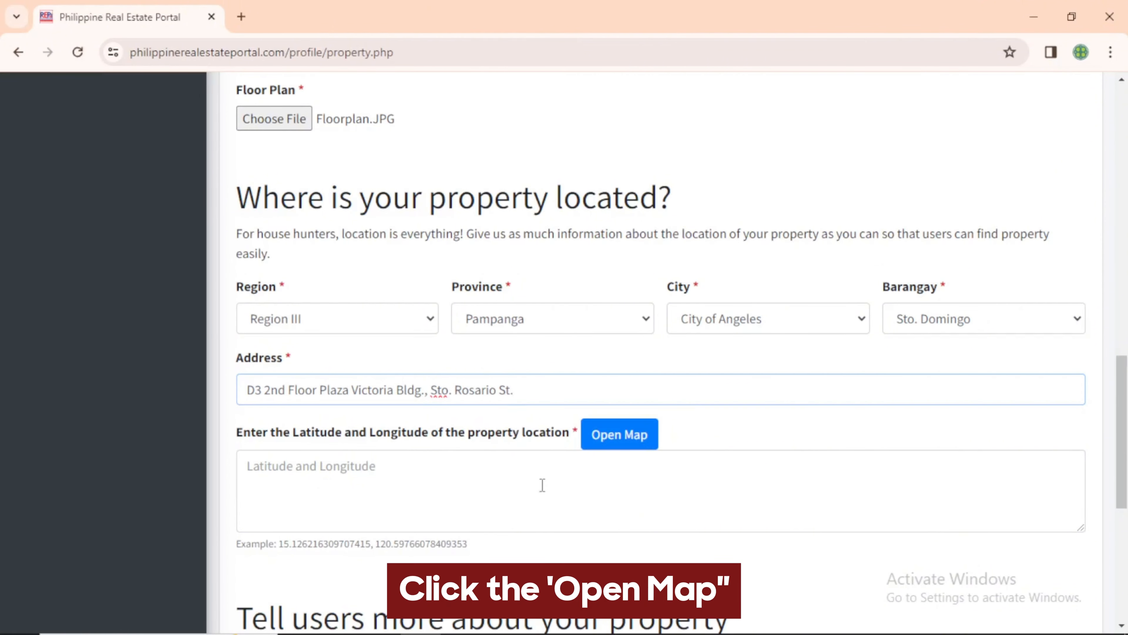
pyautogui.click(609, 438)
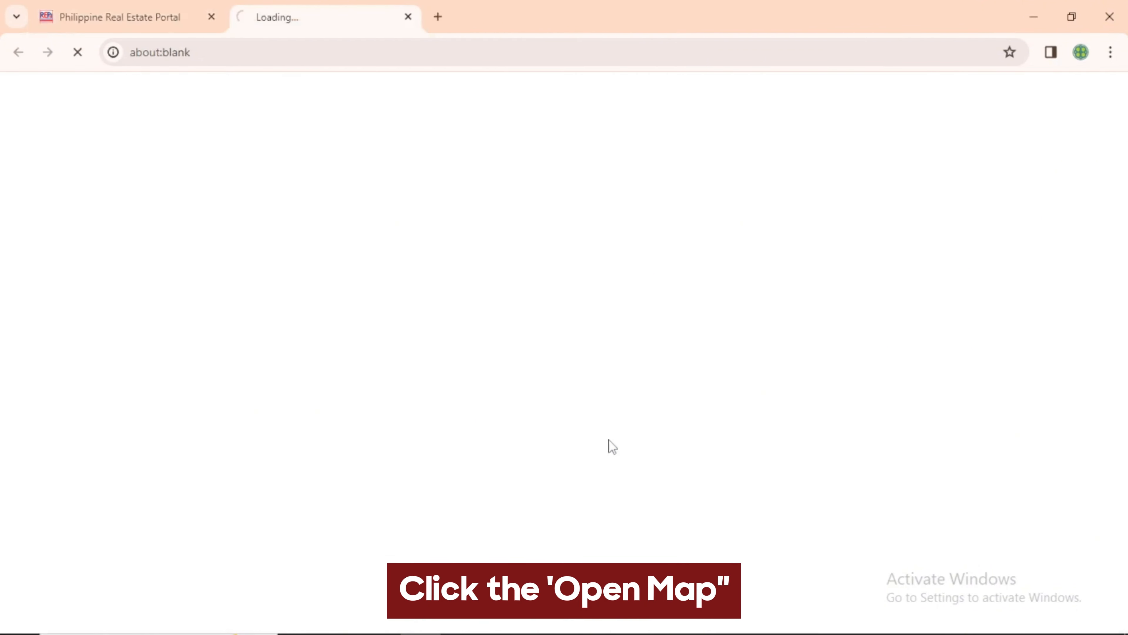
# Find Plaza Victoria in Google Maps, copy its pin coordinates, and return to the portal form
pyautogui.write('plaza victoria')
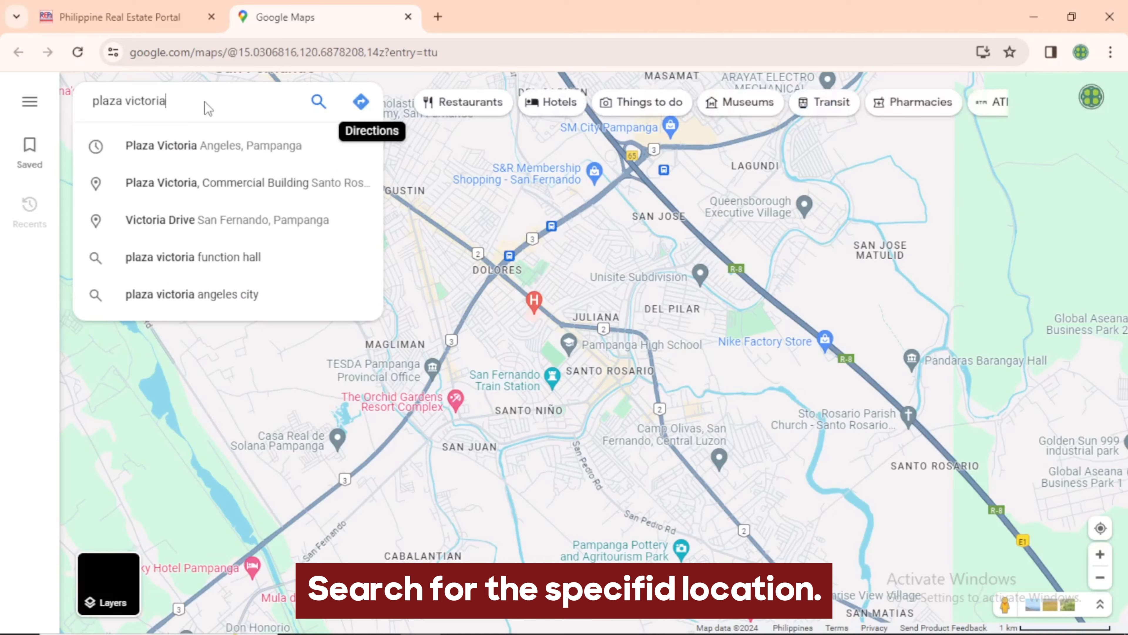
pyautogui.click(224, 143)
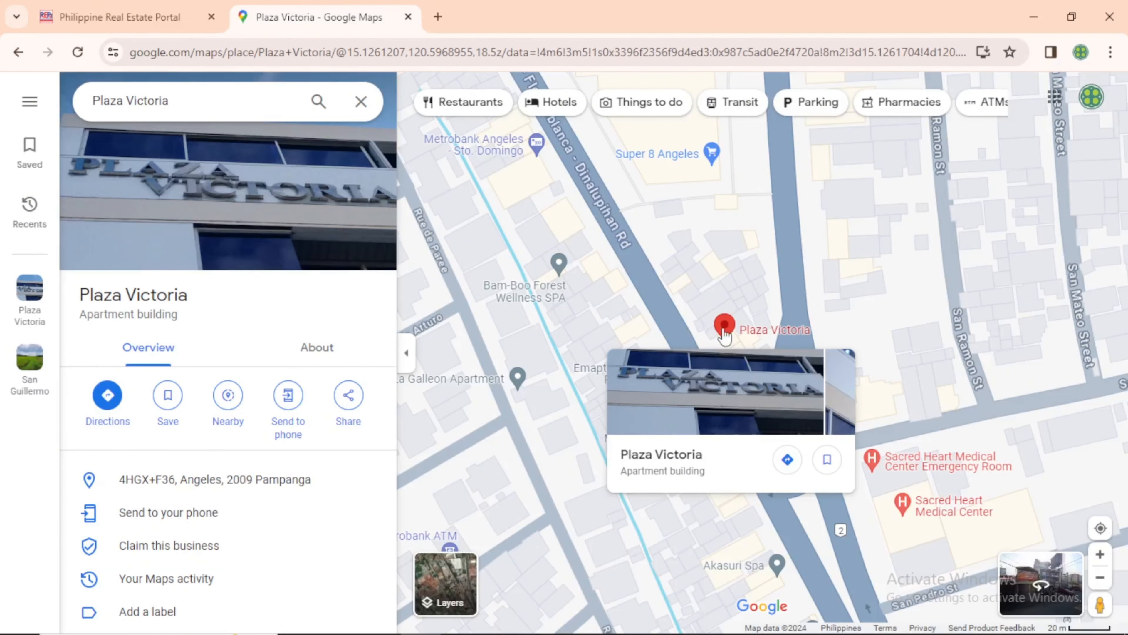
pyautogui.rightClick(725, 334)
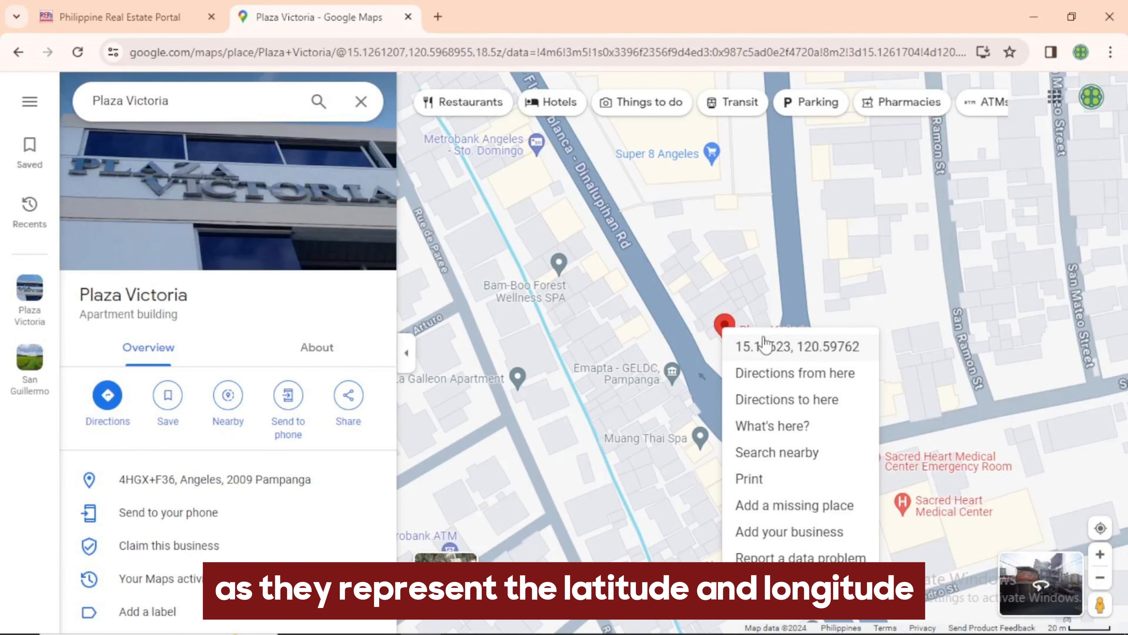
pyautogui.click(171, 14)
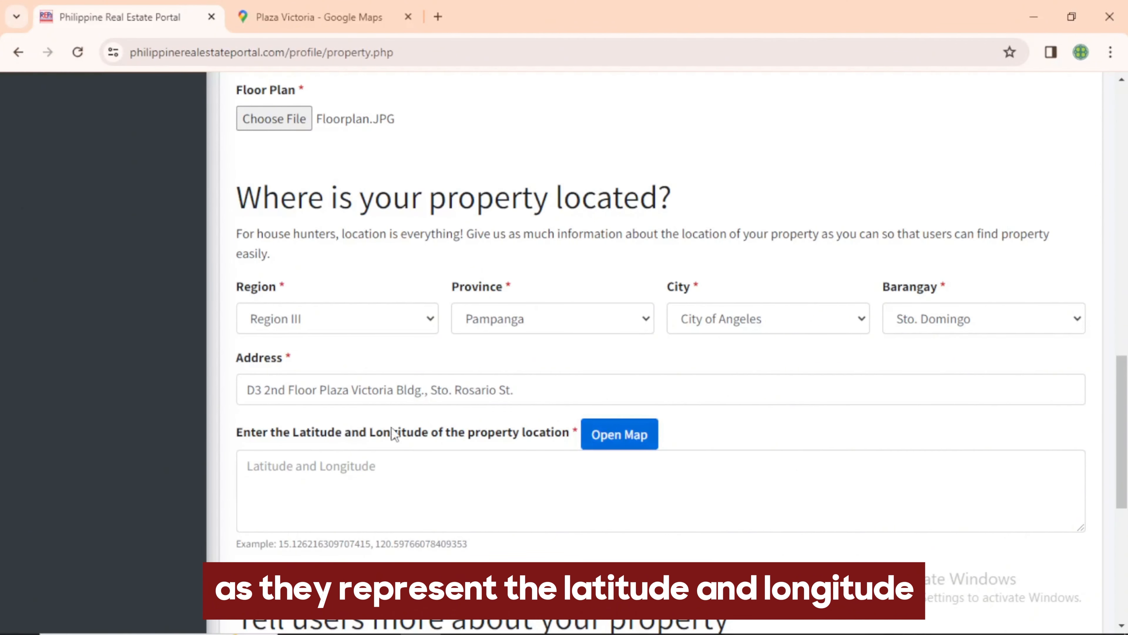
# Paste the Plaza Victoria coordinates into the Latitude and Longitude box
pyautogui.rightClick(371, 480)
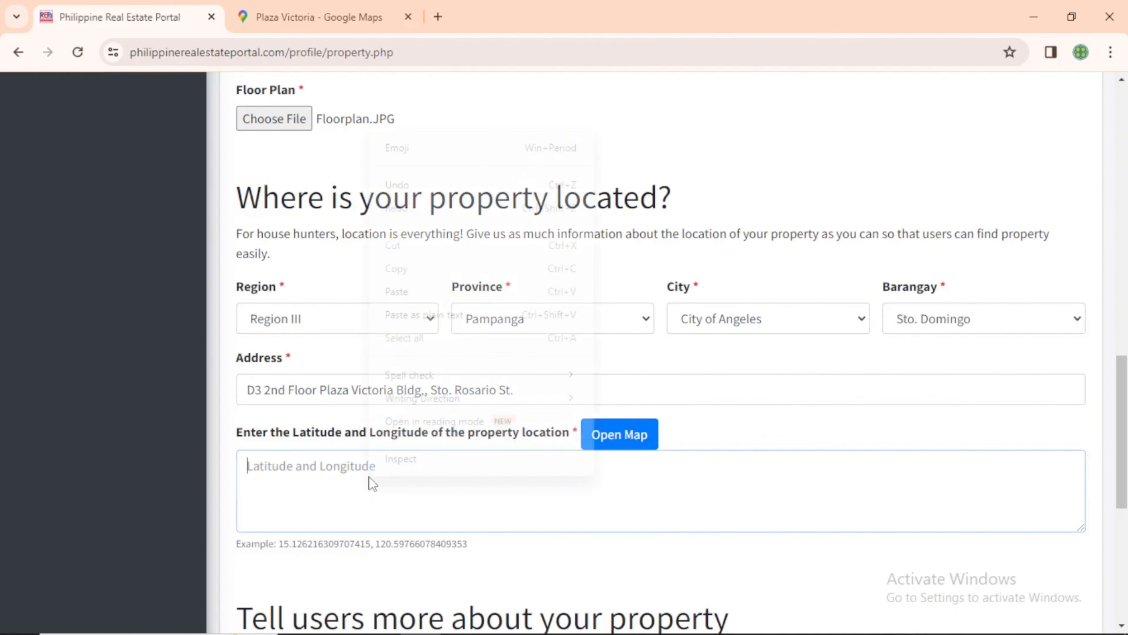
pyautogui.click(396, 291)
pyautogui.scroll(-4, 604, 489)
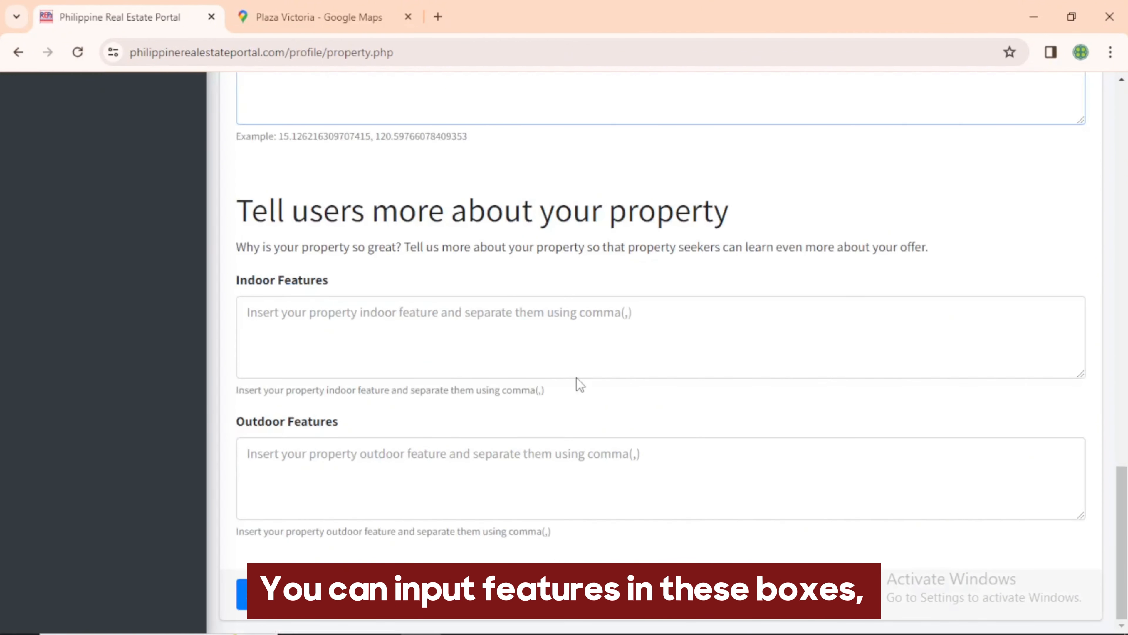
# Enter Open-Concept indoor and Luxury Pool, Greenhouses outdoor features, then submit the listing
pyautogui.click(561, 345)
pyautogui.write('Ope')
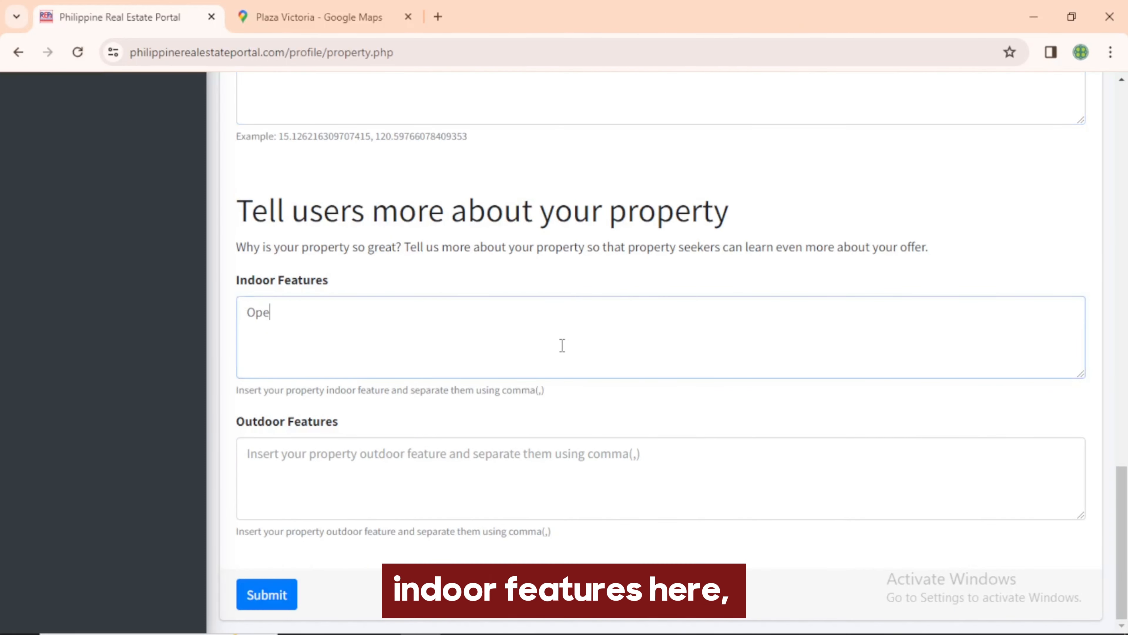
pyautogui.write('n-Concept Living room')
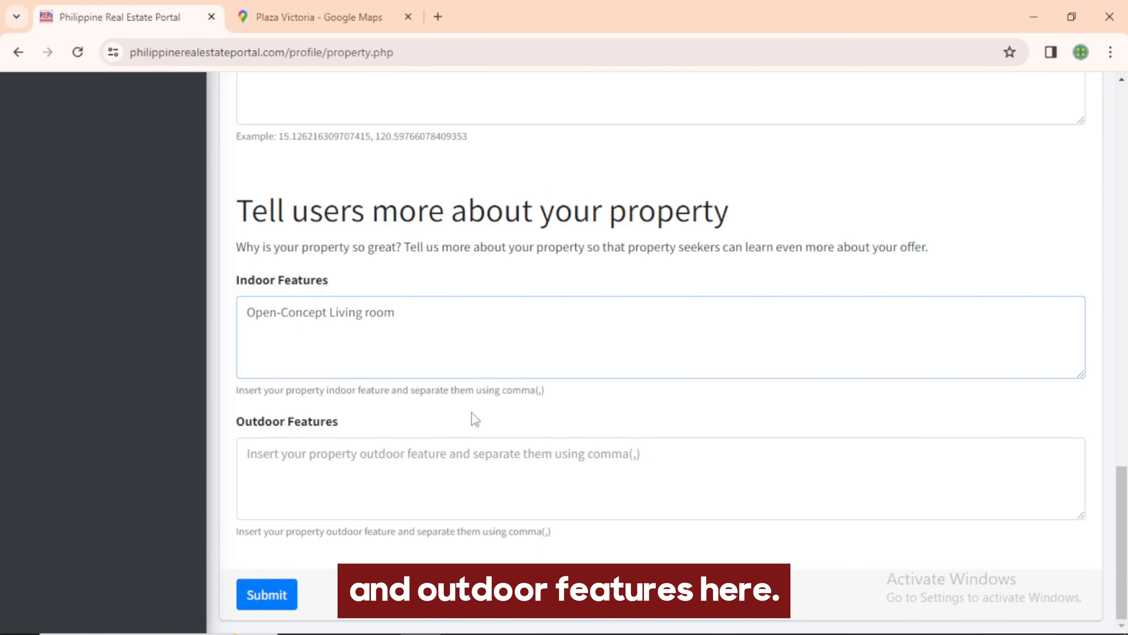
pyautogui.click(443, 465)
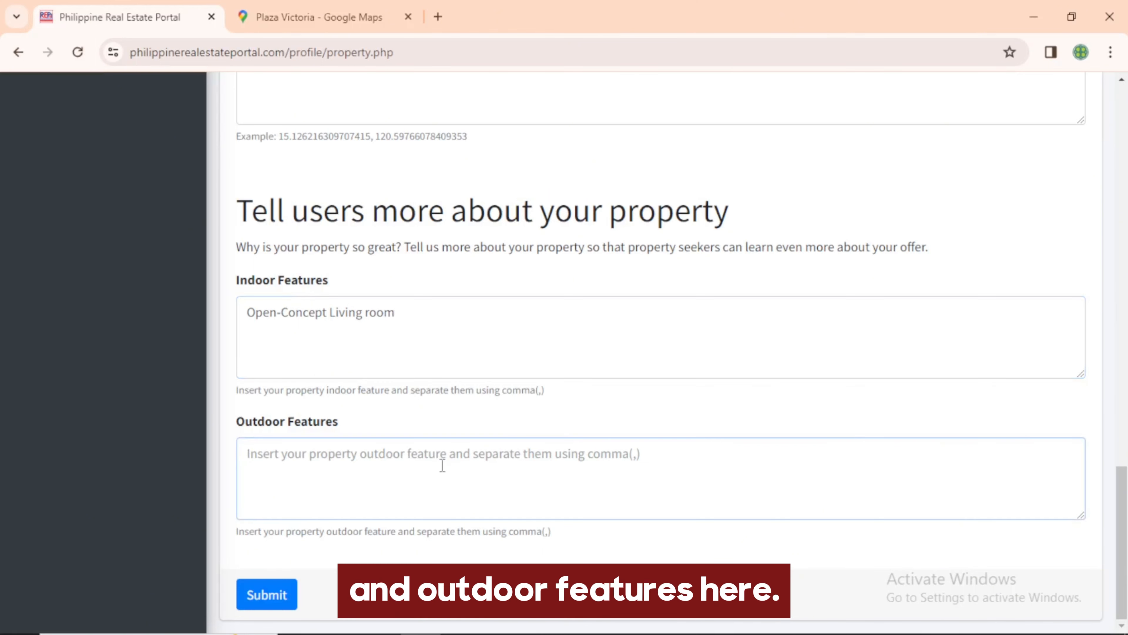
pyautogui.write('Luxury Pool')
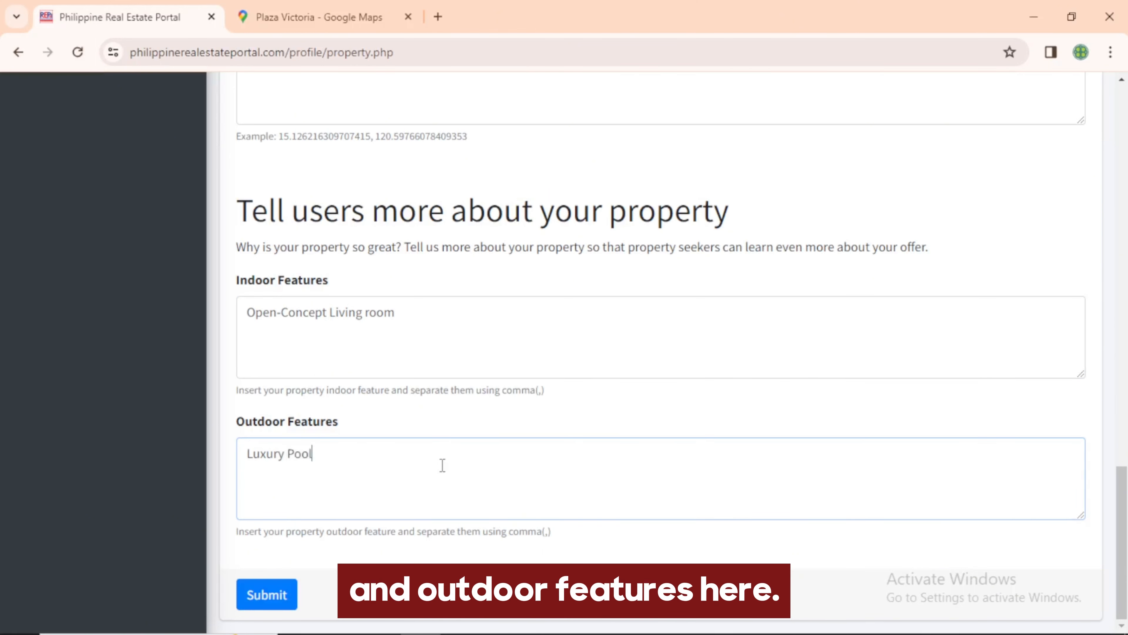
pyautogui.write(', Greenhouses')
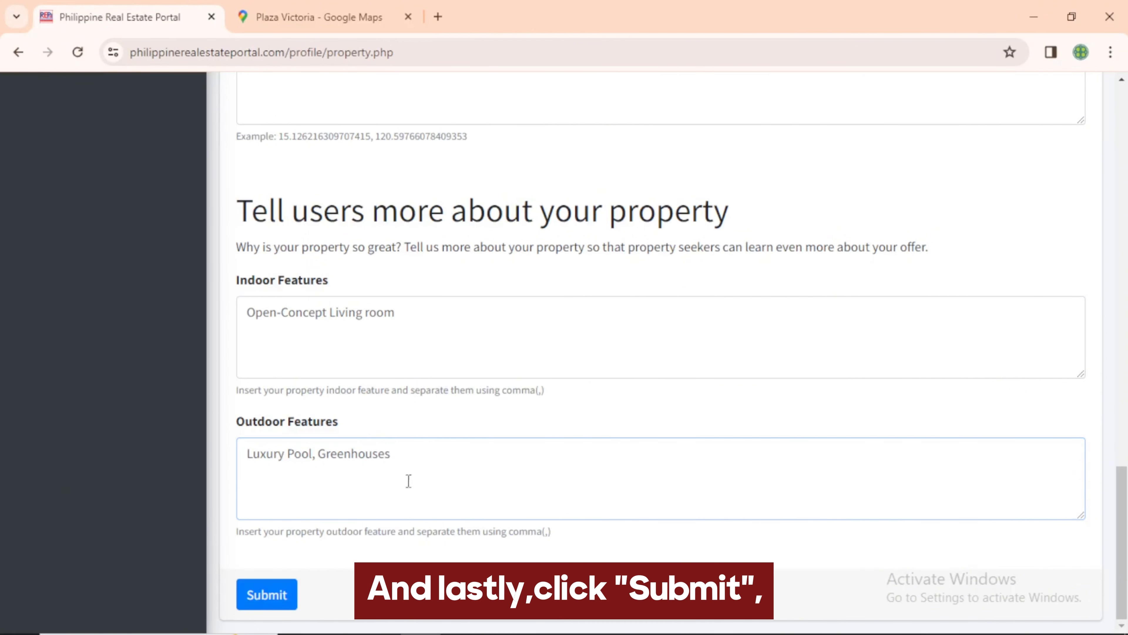
pyautogui.click(267, 594)
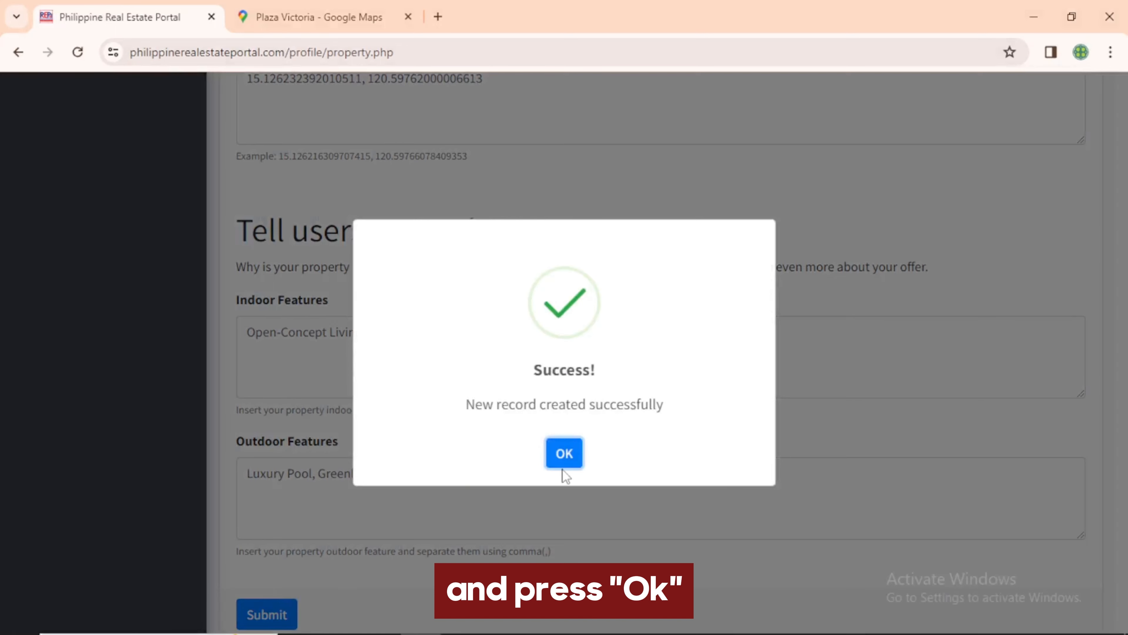
# Dismiss the success notice and go to My Listing > Manage All Listing
pyautogui.click(563, 450)
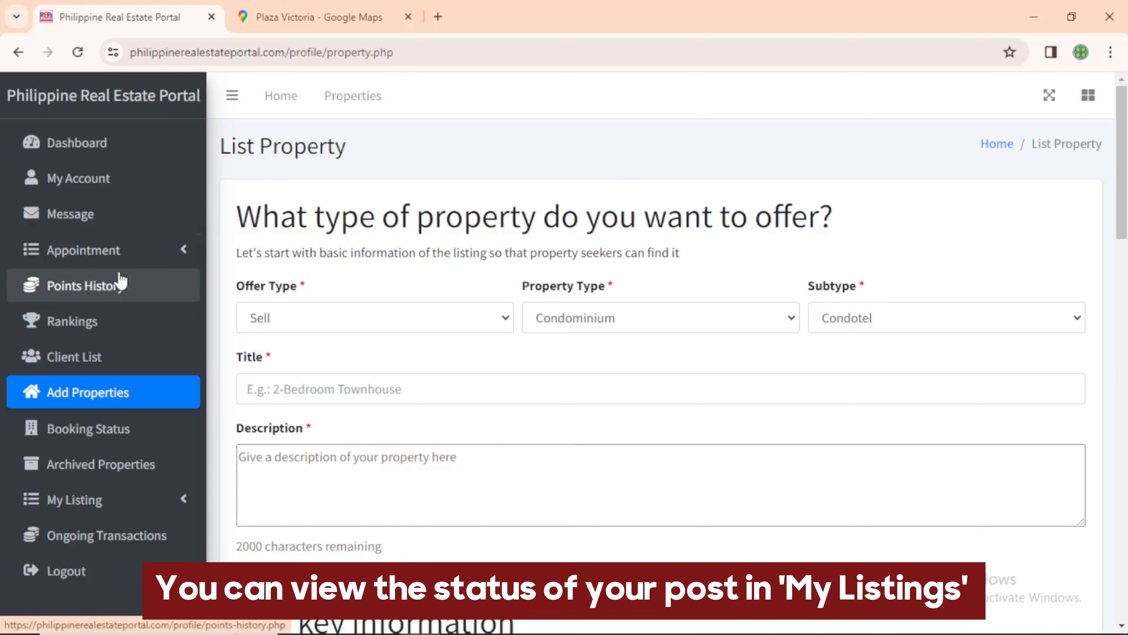
pyautogui.click(114, 499)
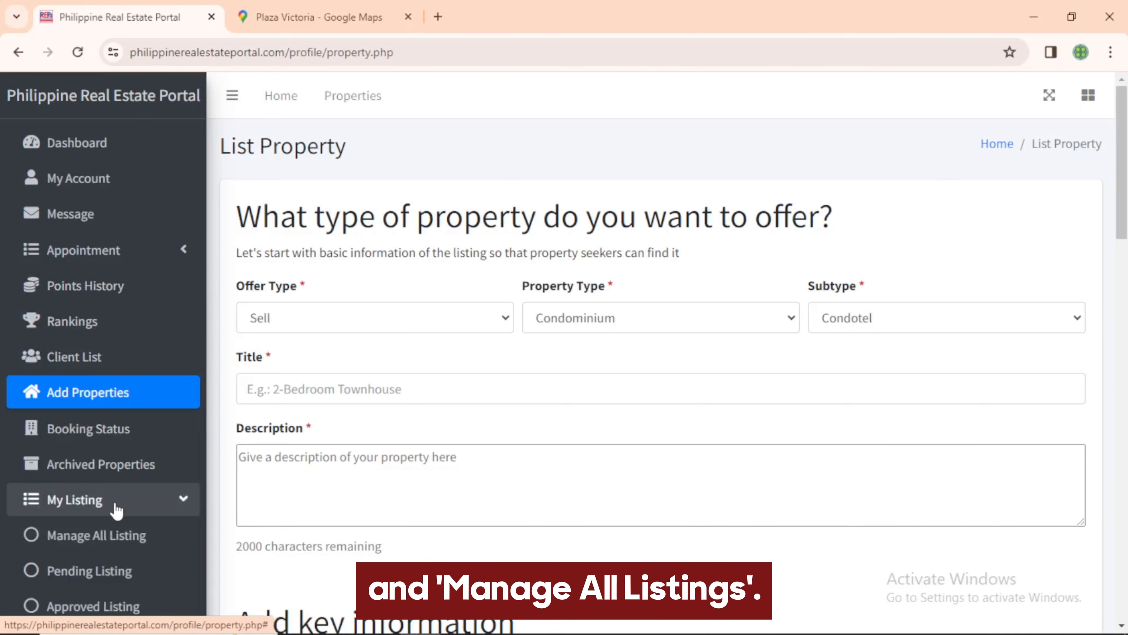
pyautogui.click(114, 536)
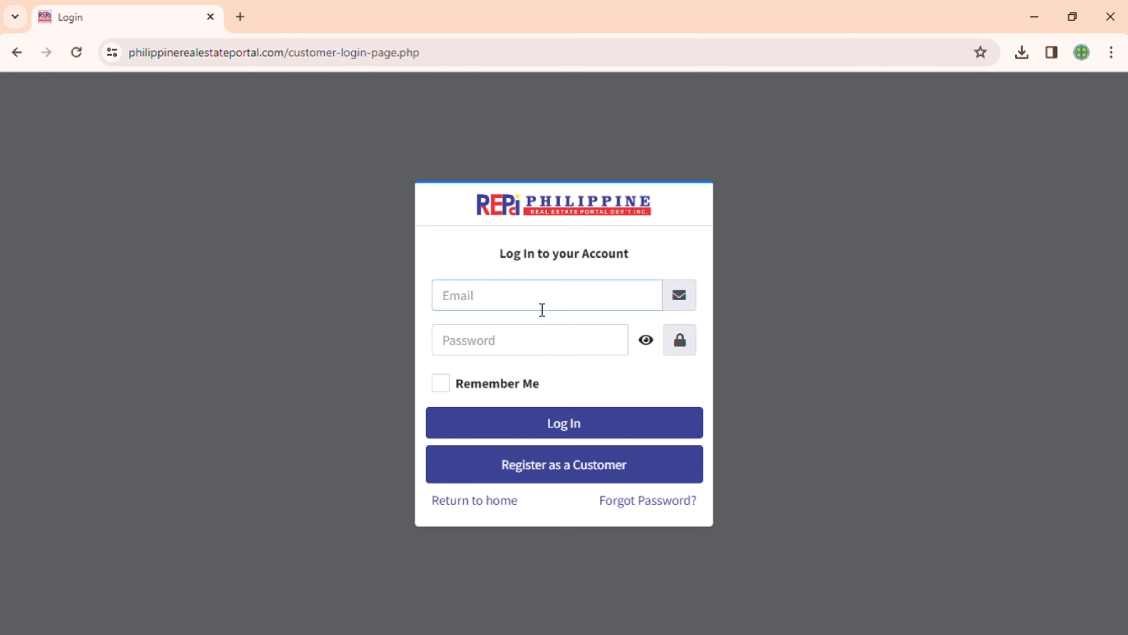
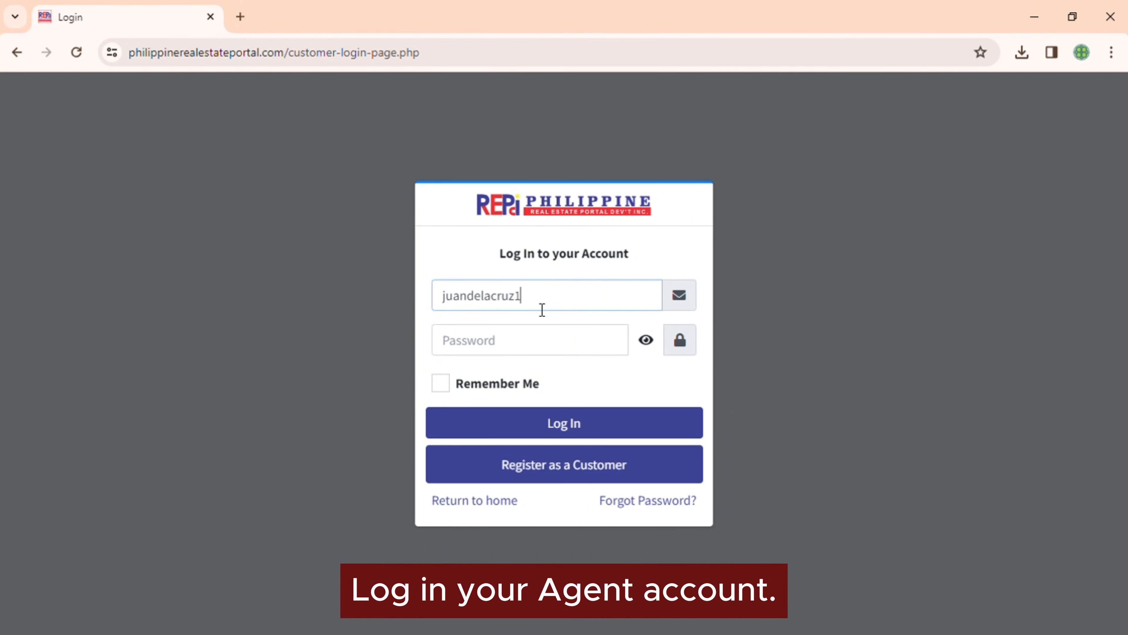
# Sign in with the agent's e-mail and password, then expand the Appointment menu
pyautogui.click(571, 348)
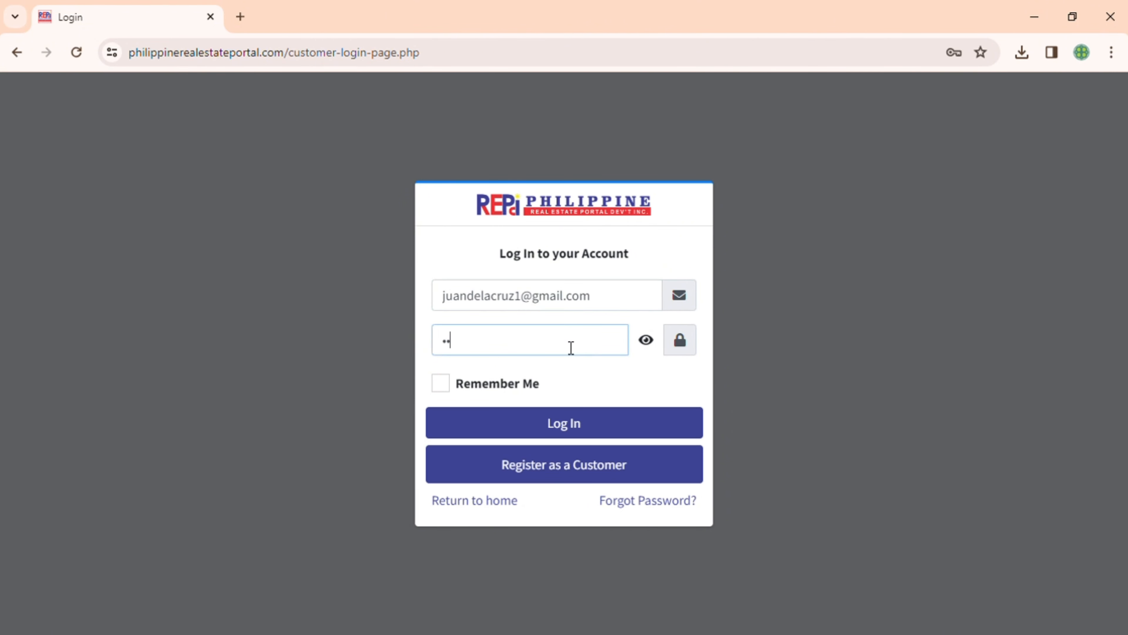
pyautogui.press('Return')
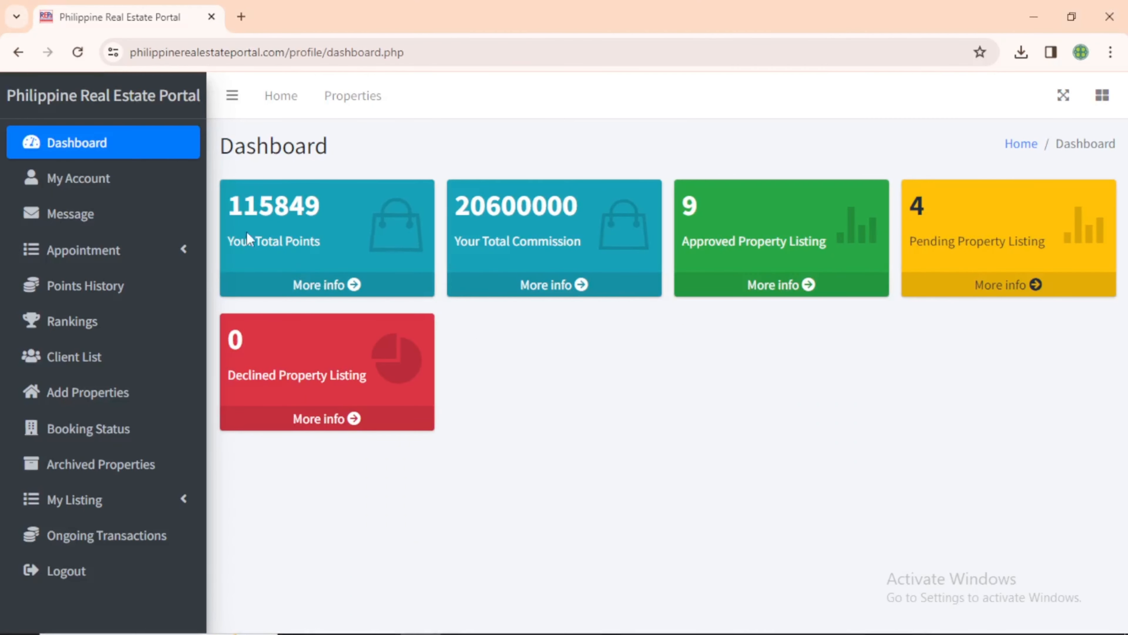
pyautogui.click(135, 250)
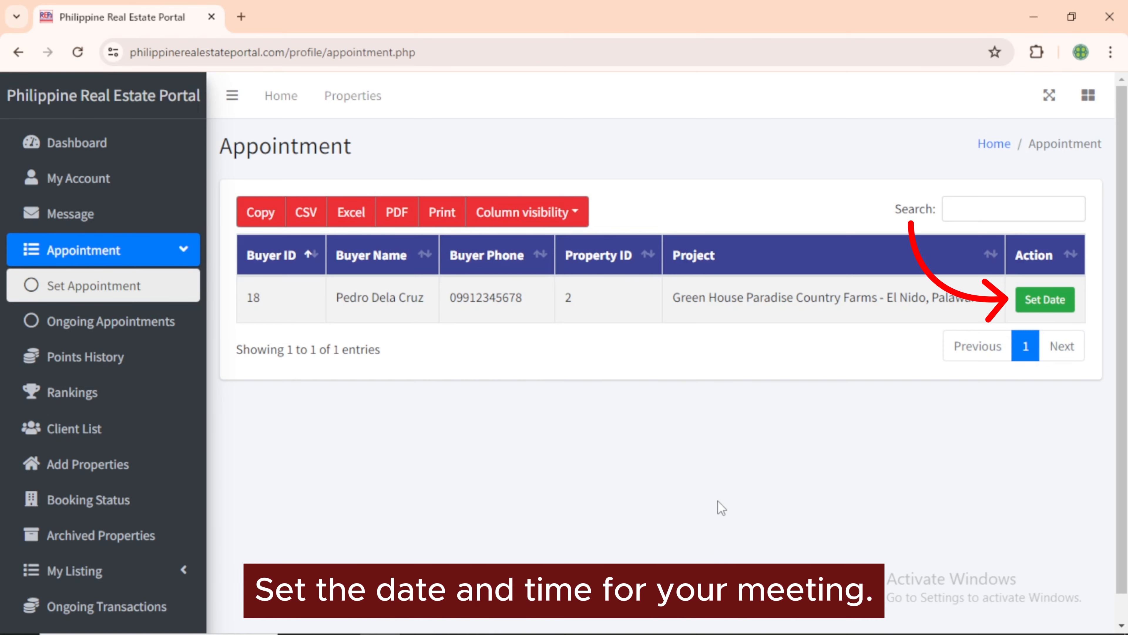
# Set the El Nido, Palawan buyer's meeting date to 06/12/2024
pyautogui.click(1045, 302)
pyautogui.click(731, 208)
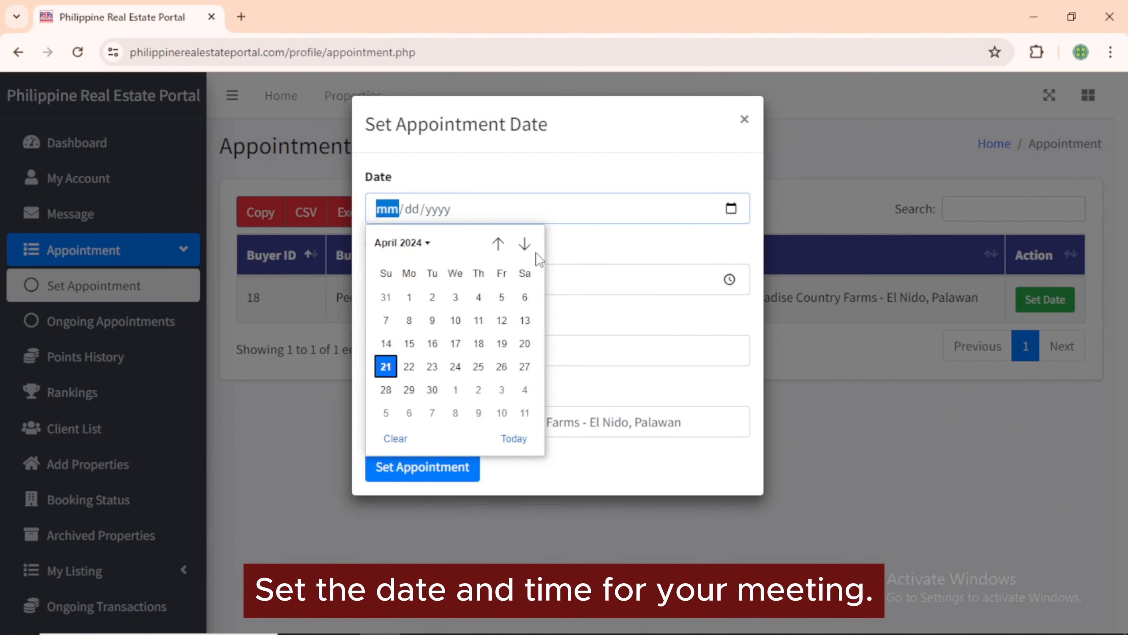
pyautogui.click(524, 244)
pyautogui.click(524, 244)
pyautogui.click(451, 341)
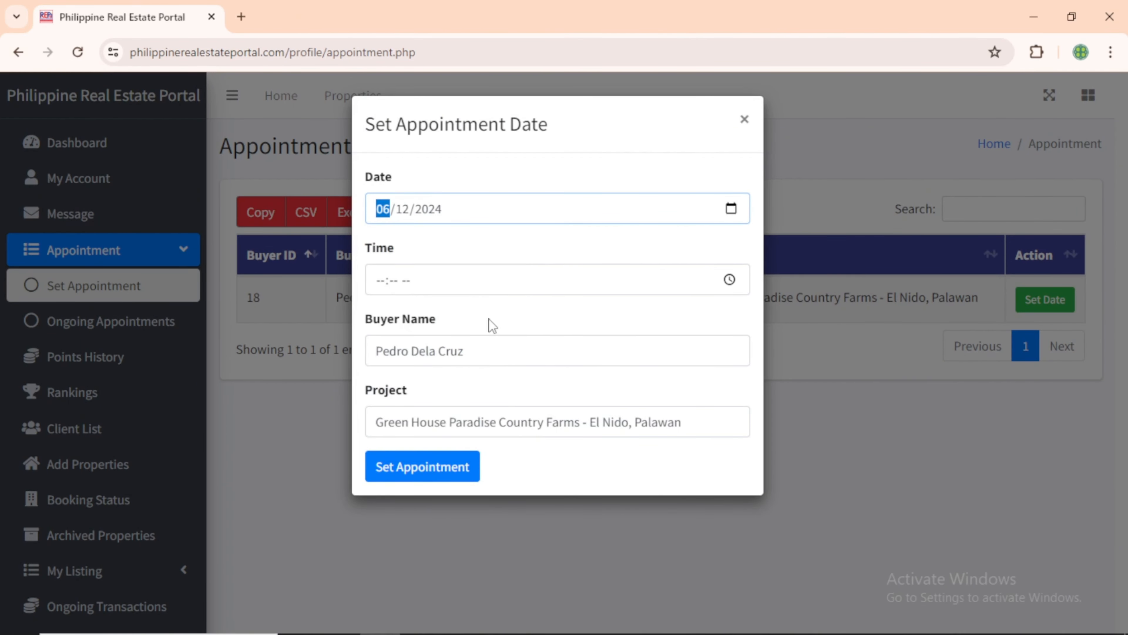
# Set the meeting time to 10:30 AM, save the appointment, and view Ongoing Appointments
pyautogui.click(729, 279)
pyautogui.click(390, 492)
pyautogui.scroll(-3, 445, 445)
pyautogui.click(436, 444)
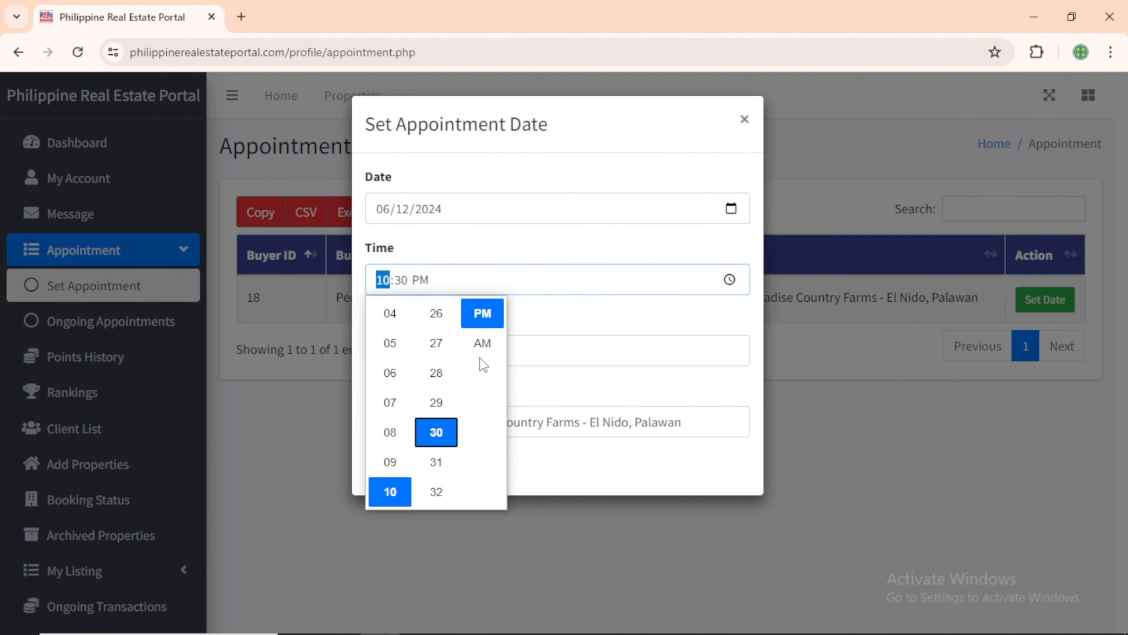
pyautogui.click(482, 343)
pyautogui.click(465, 470)
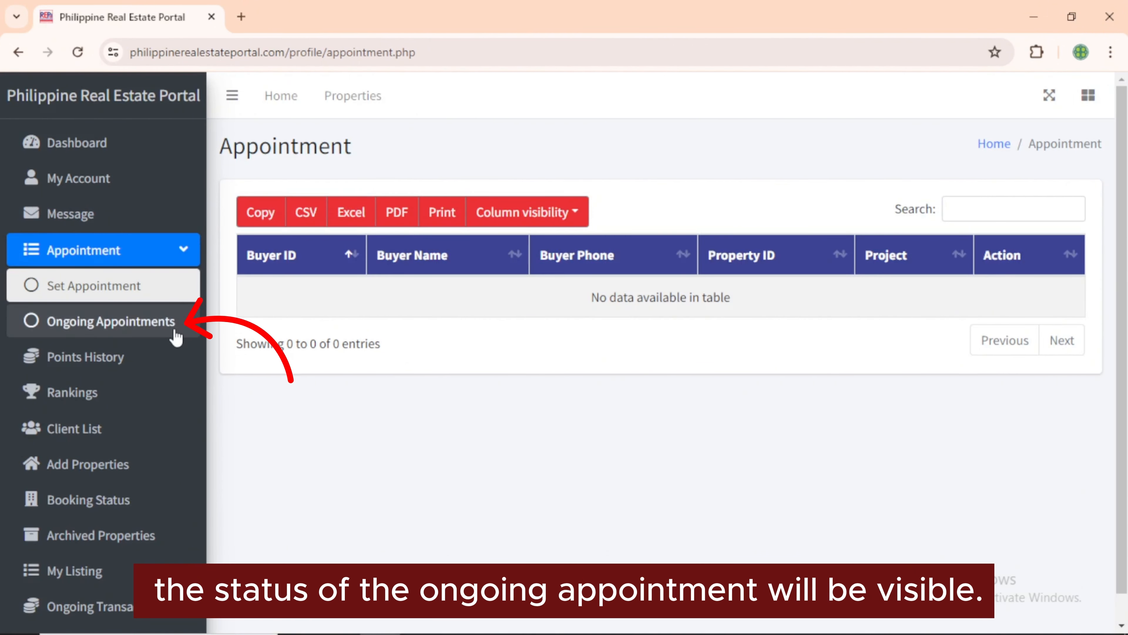
pyautogui.click(171, 327)
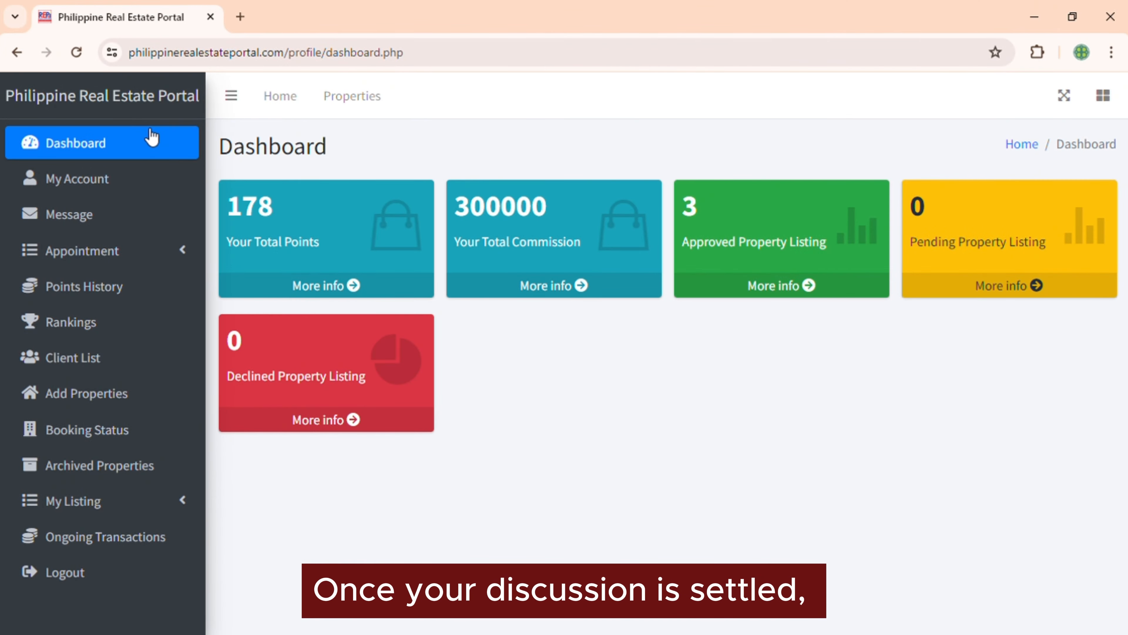
# In Booking Status, approve property 4's booking and confirm the change to Ongoing
pyautogui.click(96, 429)
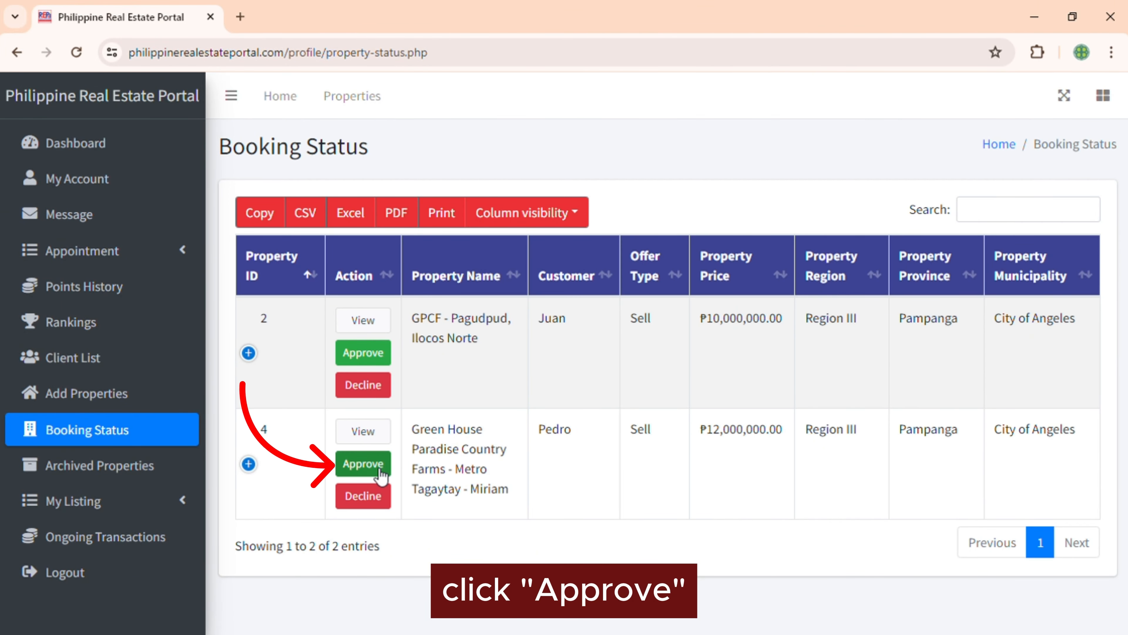
pyautogui.click(380, 467)
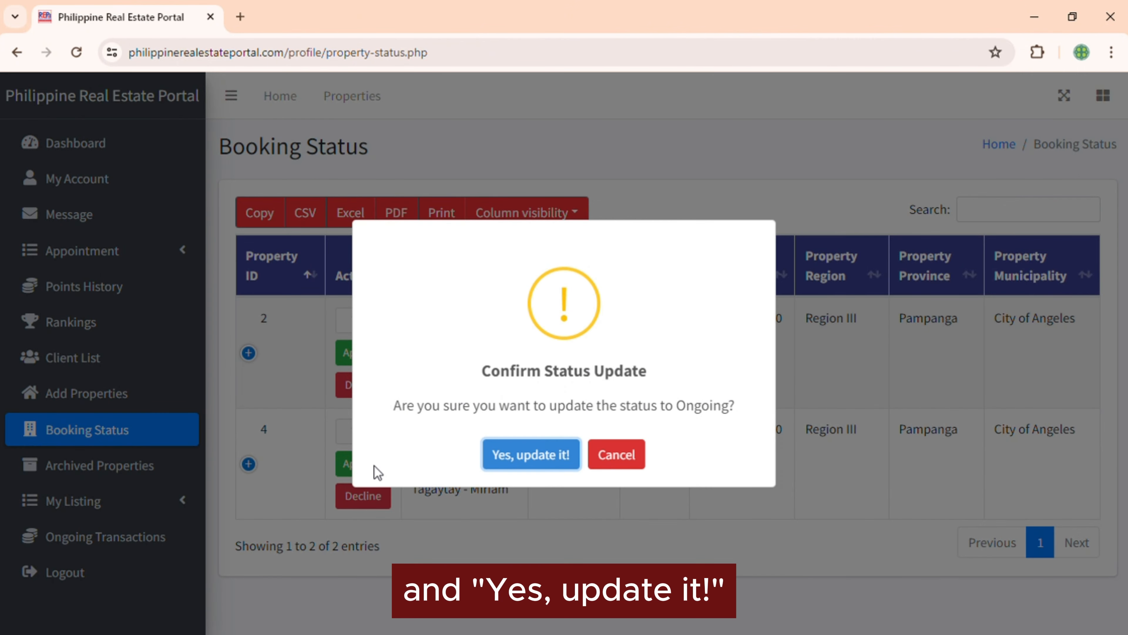
pyautogui.click(511, 458)
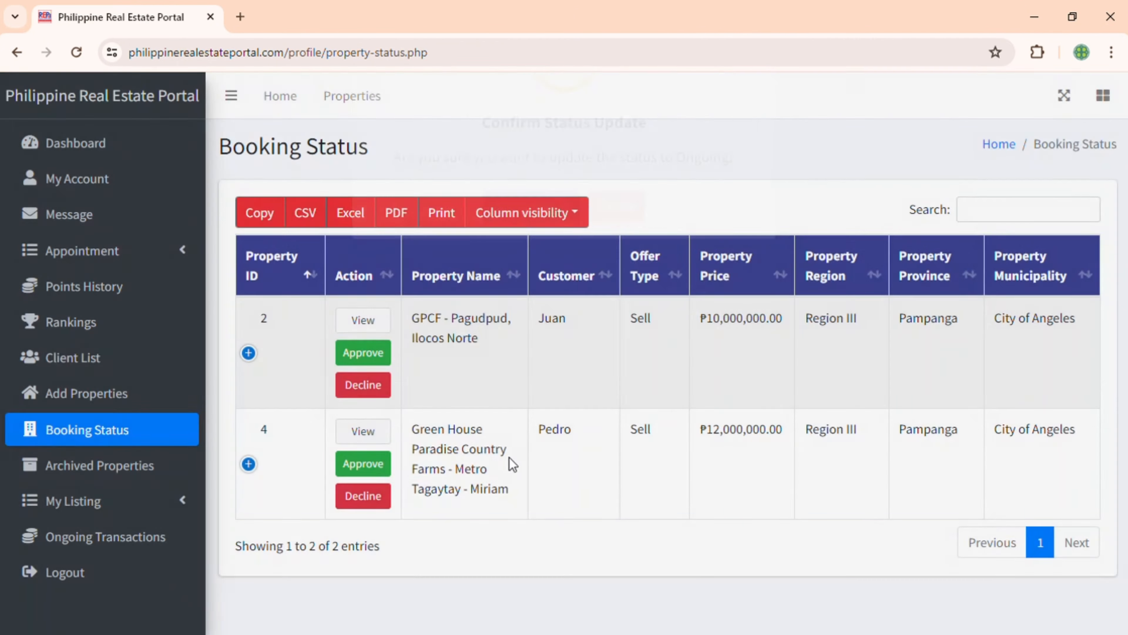
pyautogui.click(564, 455)
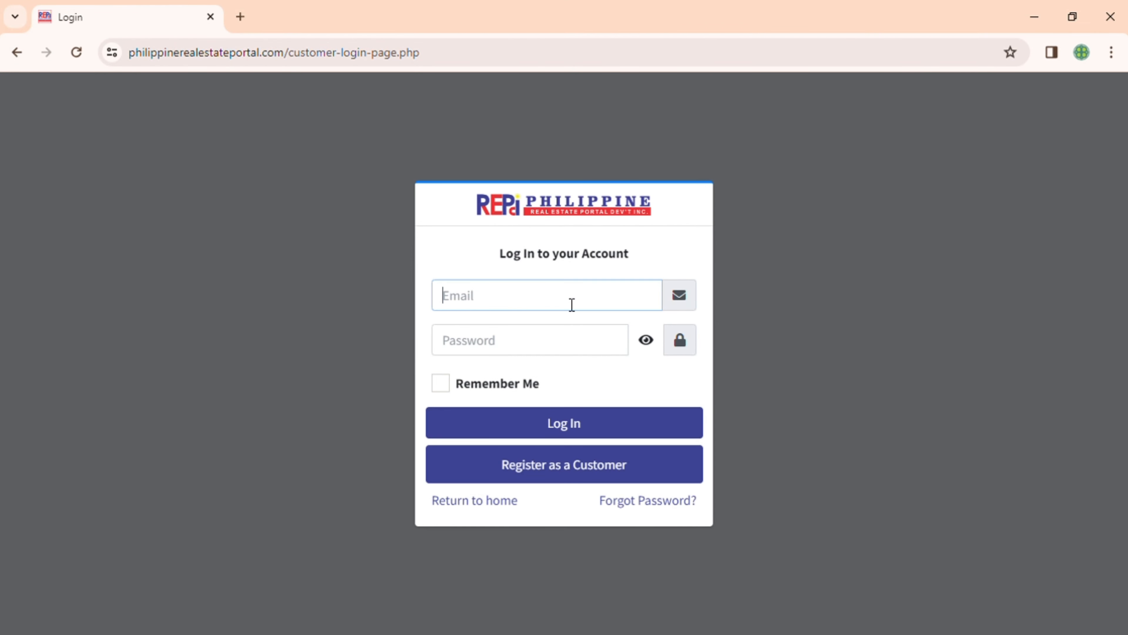
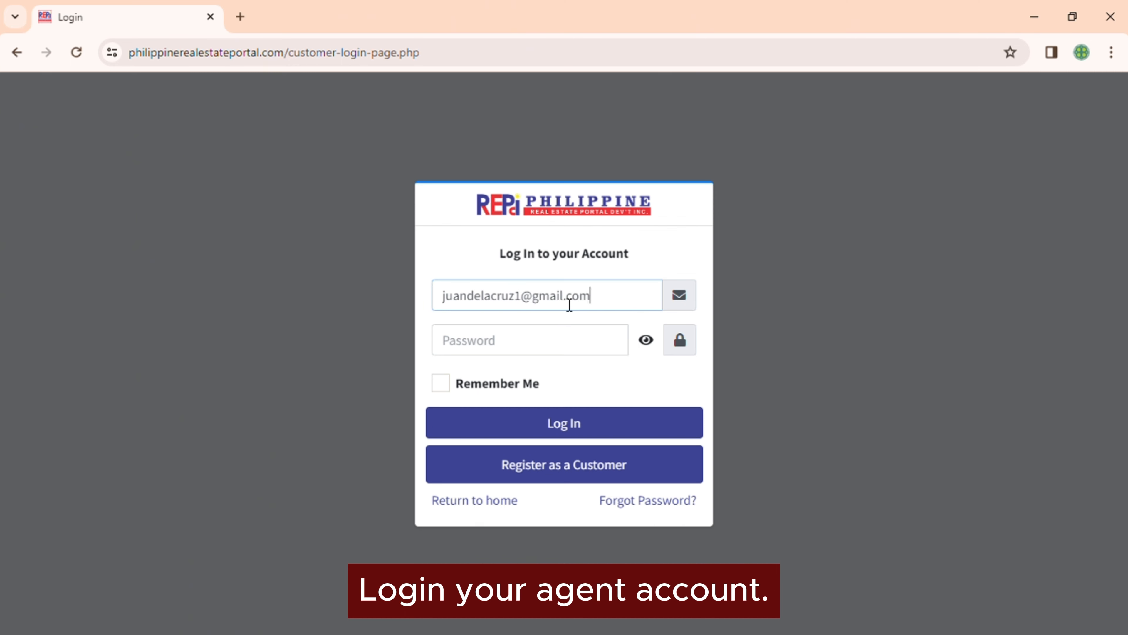
# Log back in to the agent account with its username and password
pyautogui.click(550, 341)
pyautogui.write('••••••••')
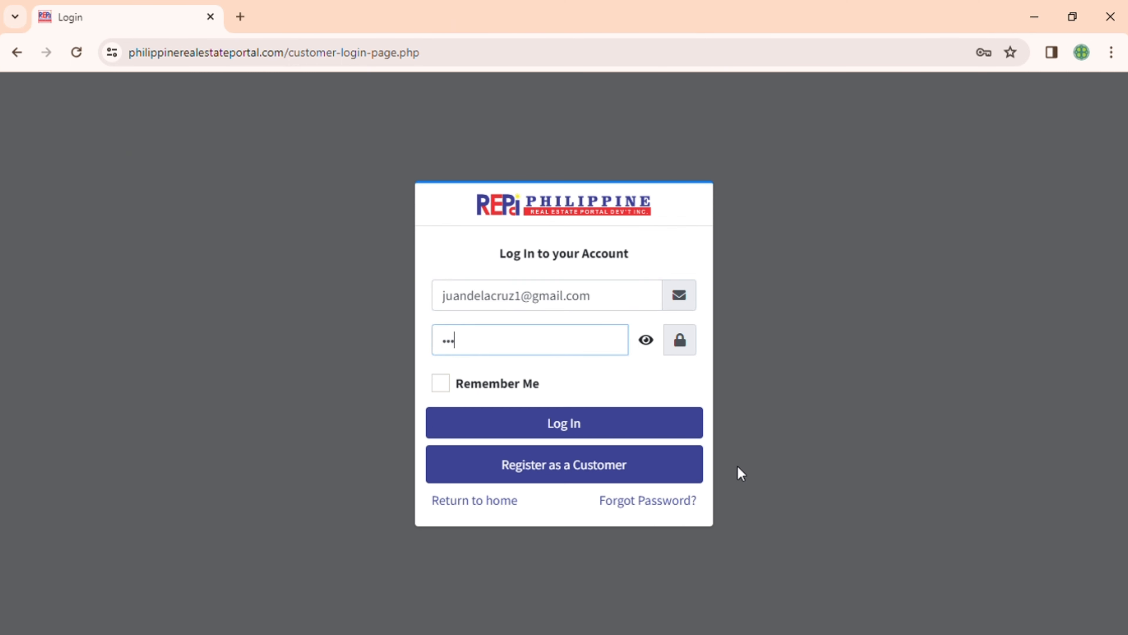
pyautogui.click(604, 417)
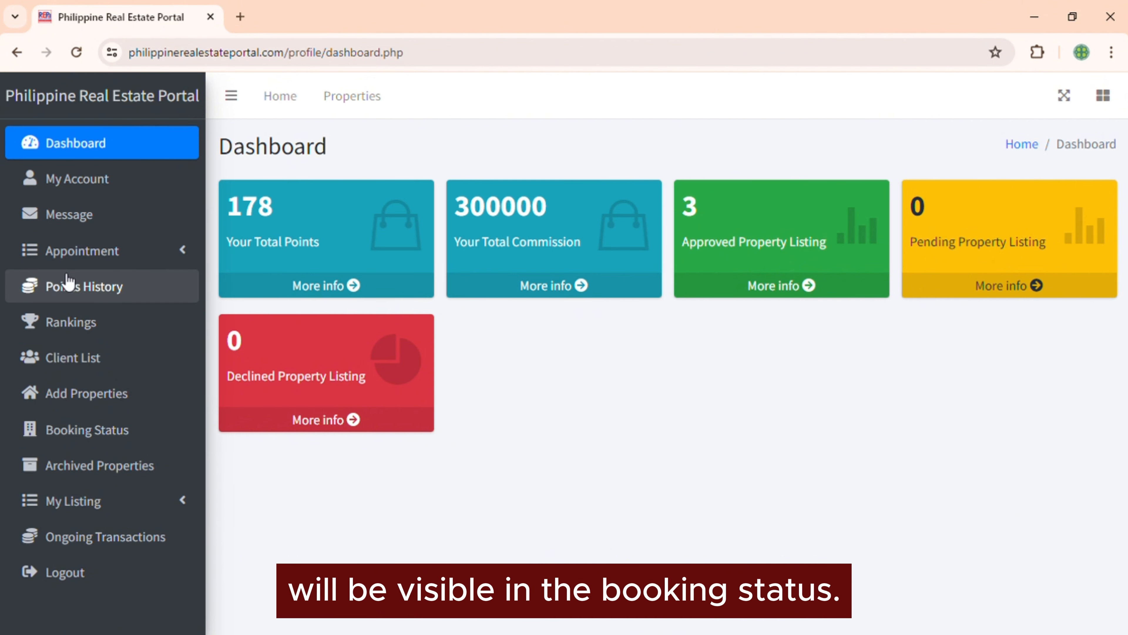
# Approve property 4's booking in Booking Status, confirming the update to Ongoing
pyautogui.click(98, 431)
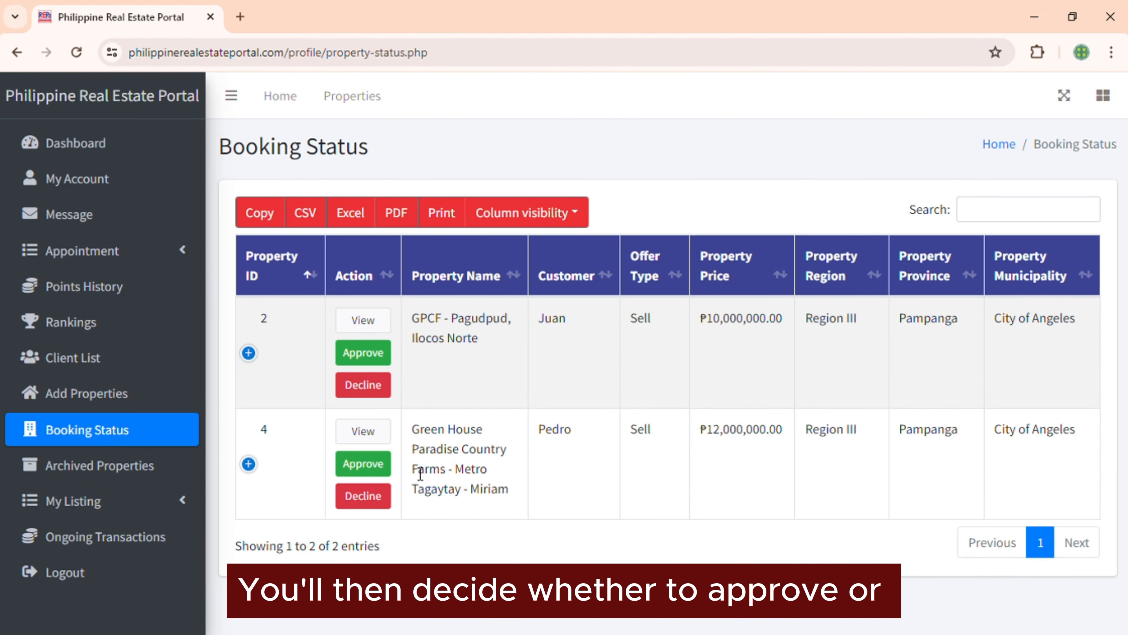
pyautogui.click(381, 473)
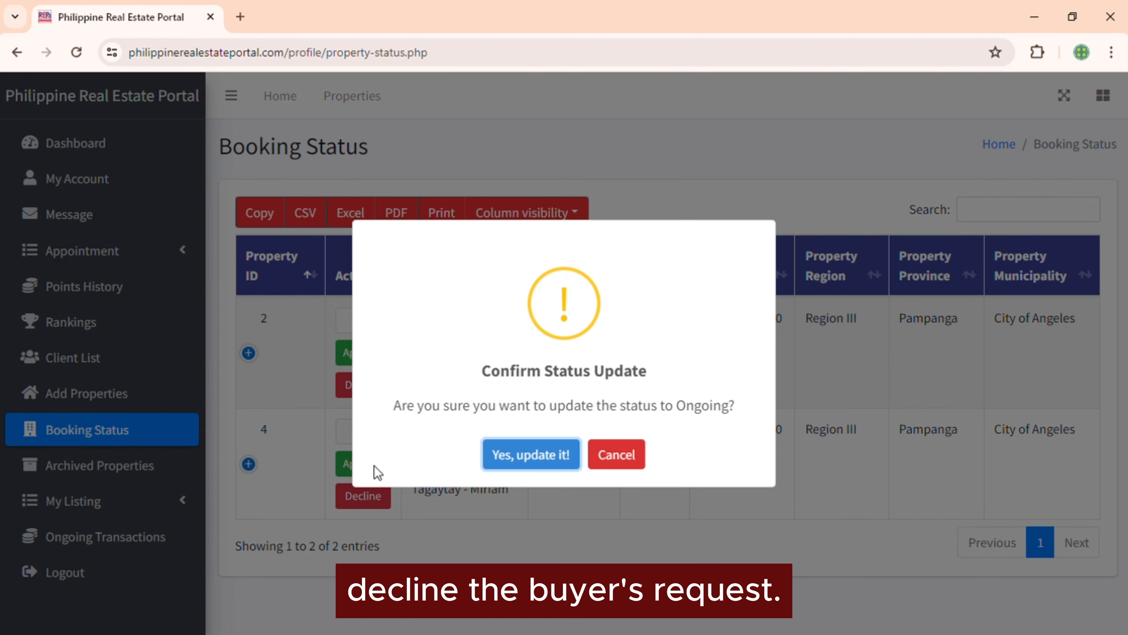
pyautogui.click(515, 462)
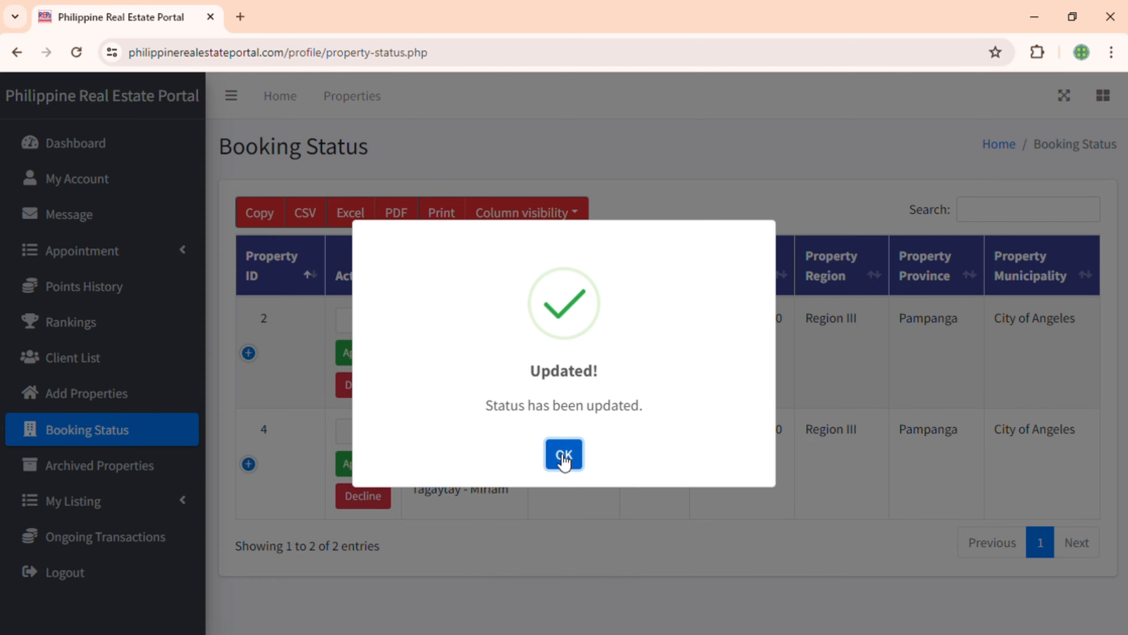
pyautogui.click(564, 458)
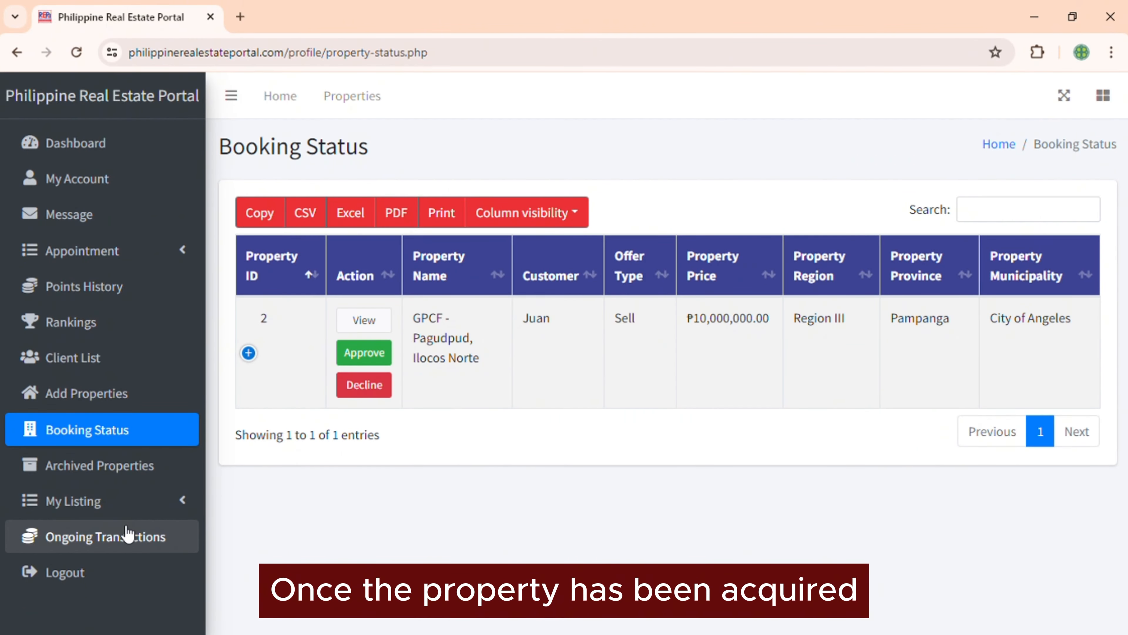
# Check the empty Ongoing Transactions list, then view Archived Properties with Greenhouse Paradise sold
pyautogui.click(128, 535)
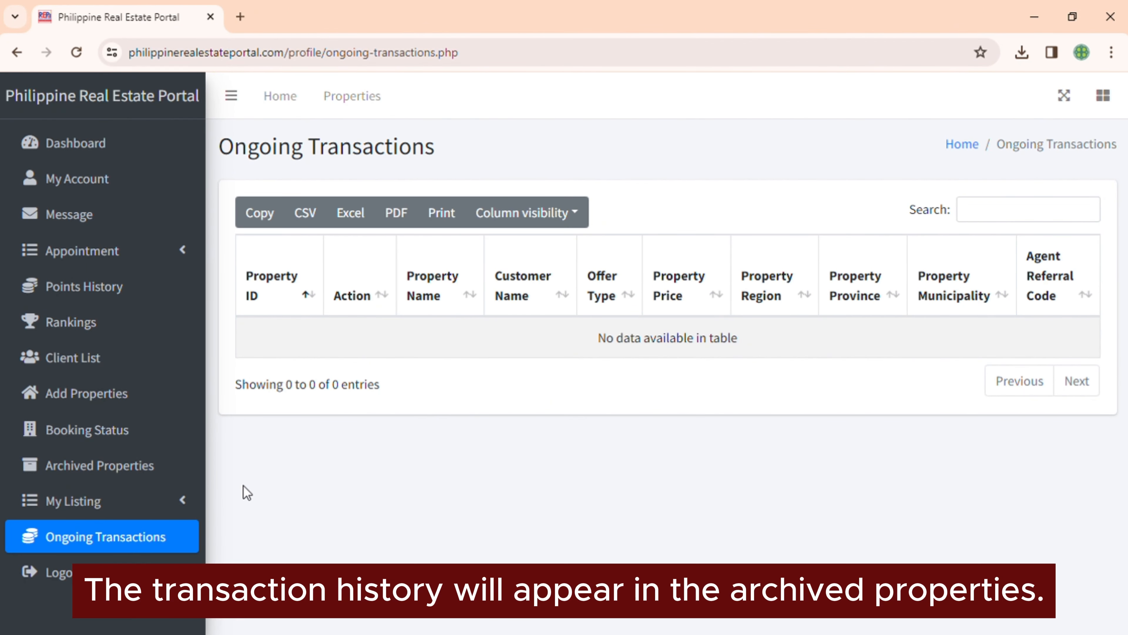
pyautogui.click(156, 463)
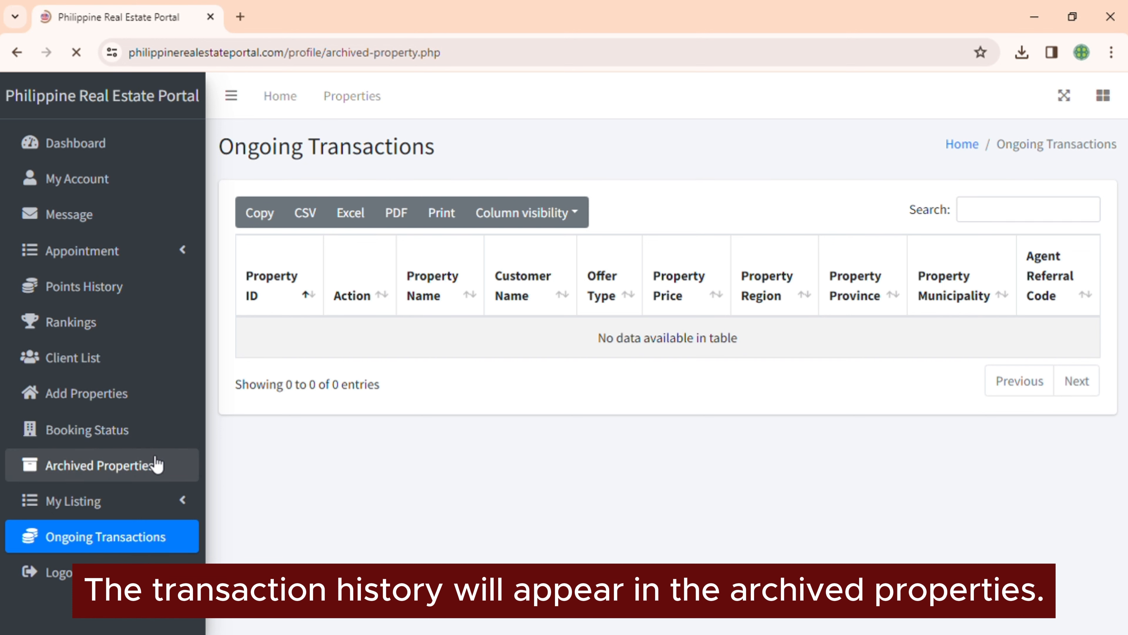